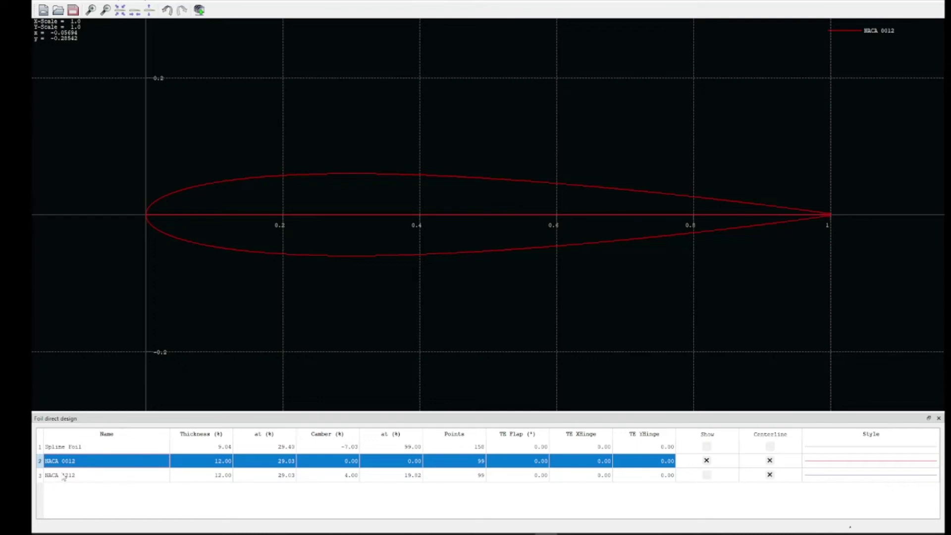
# Step: Overlay the NACA 4212 and NACA 0012 profiles together in the foil plot
pyautogui.click(714, 474)
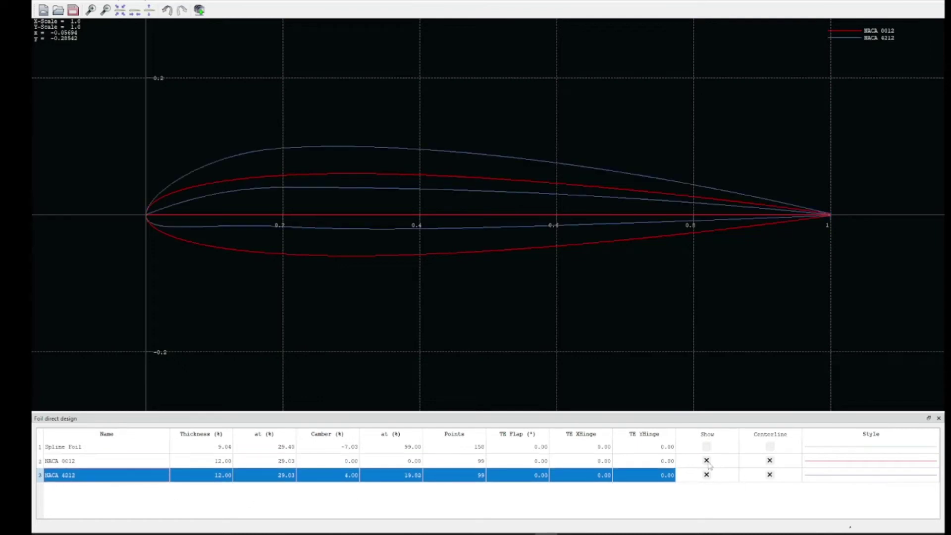
pyautogui.click(706, 460)
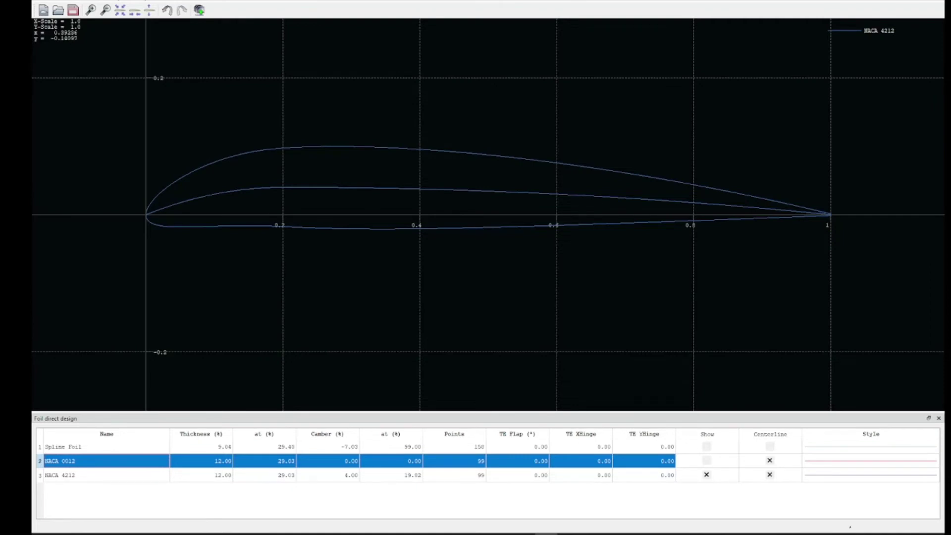
pyautogui.click(706, 460)
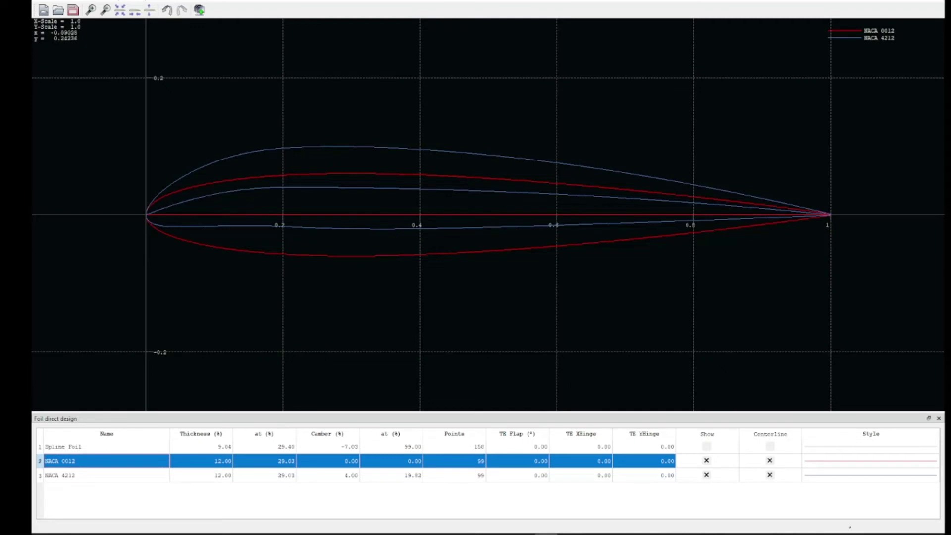
pyautogui.click(62, 1)
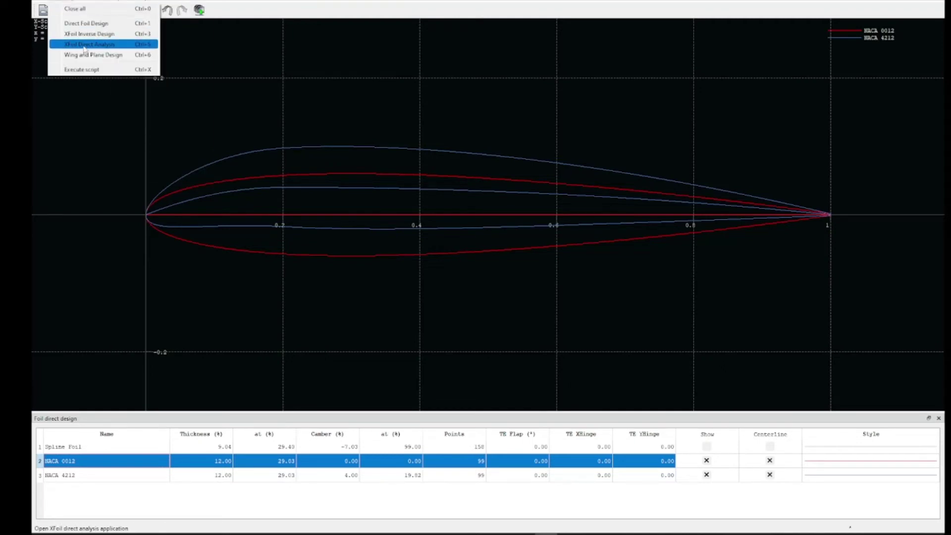
# Step: In XFoil direct analysis, define an Re 250,000 analysis for NACA 0012
pyautogui.click(84, 48)
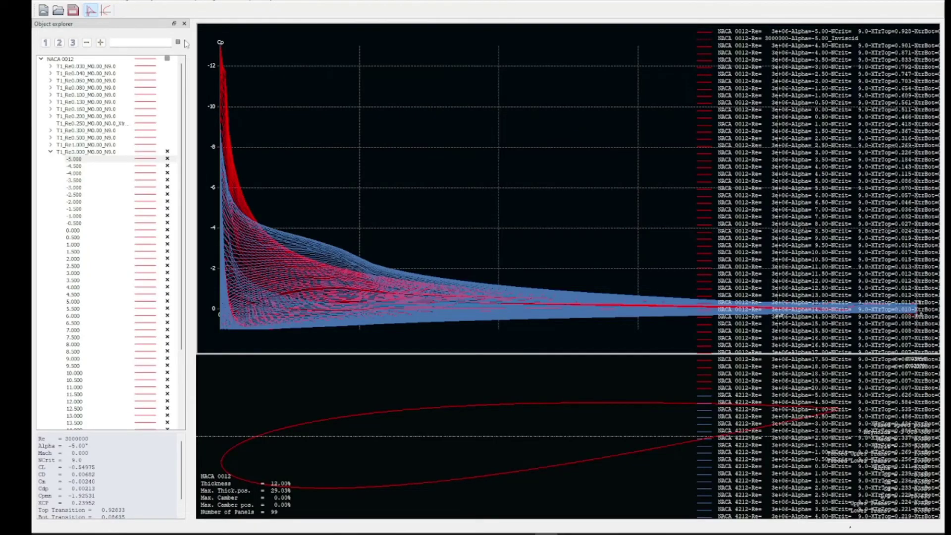
pyautogui.click(126, 2)
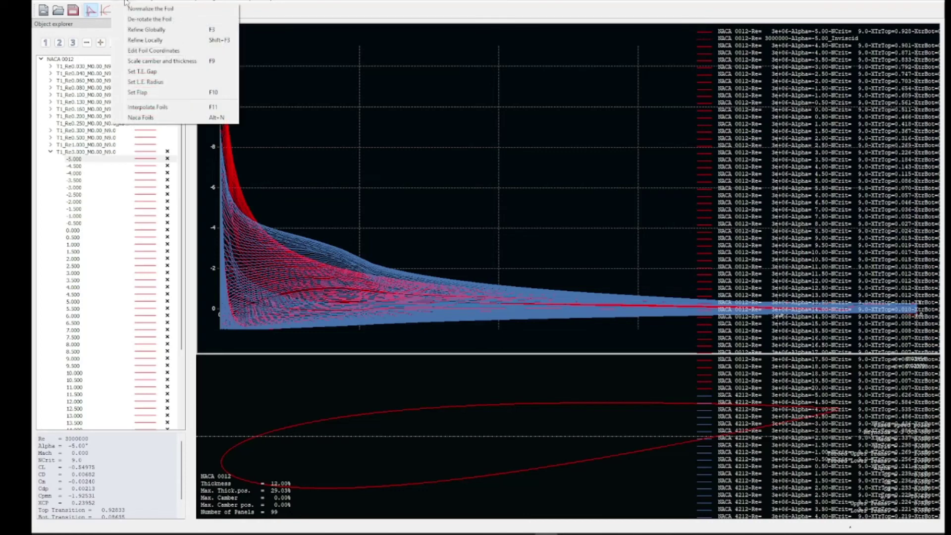
pyautogui.click(171, 9)
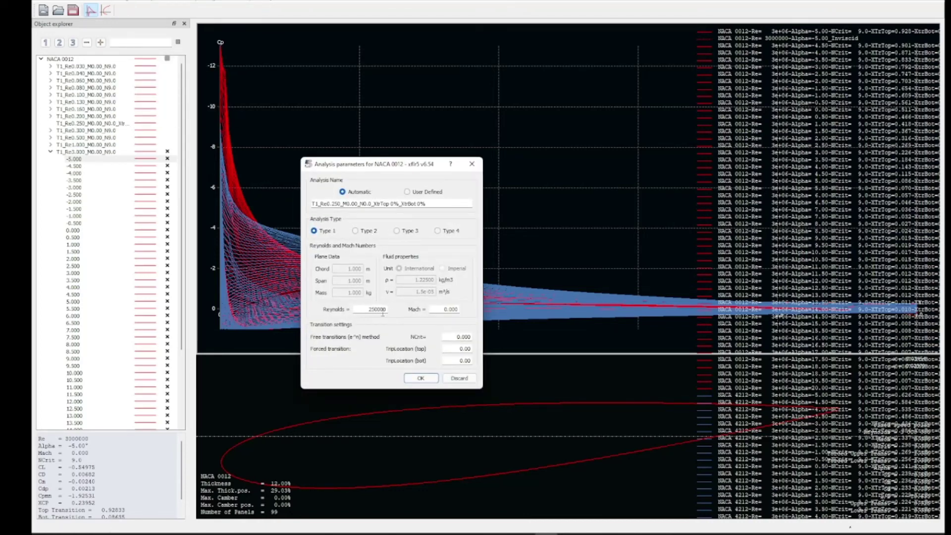
pyautogui.moveTo(377, 310); pyautogui.dragTo(387, 310)
pyautogui.click(420, 377)
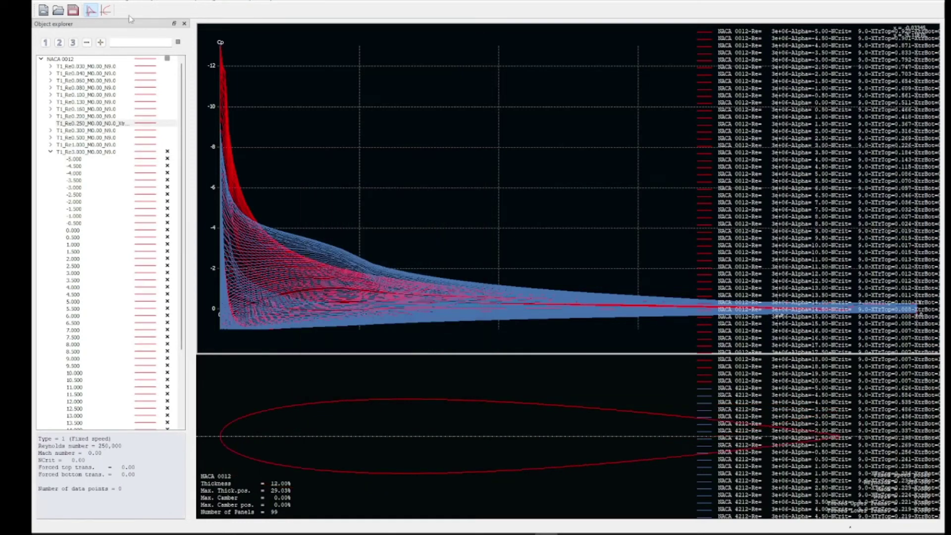
# Step: Define the same Re 250,000 analysis for the NACA 4212 foil
pyautogui.click(60, 60)
pyautogui.scroll(-4, 89, 164)
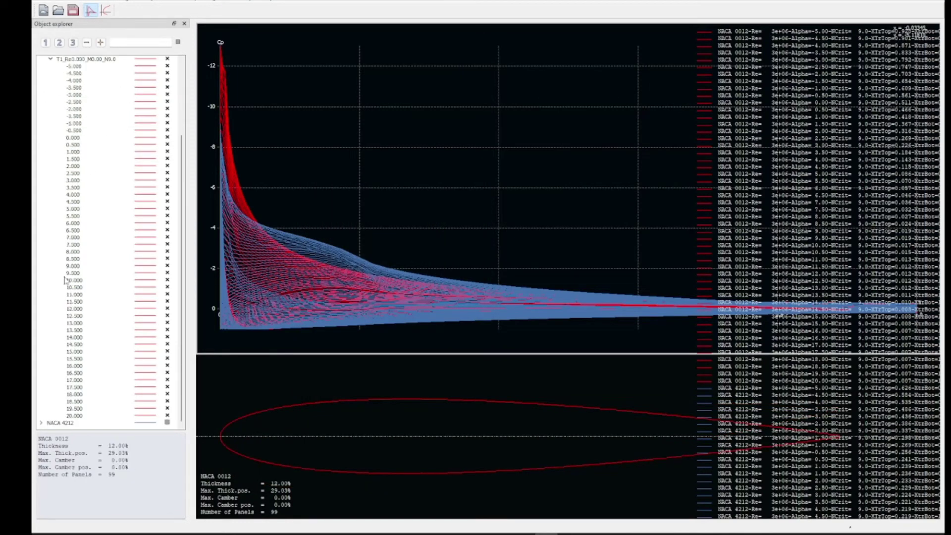
pyautogui.click(51, 427)
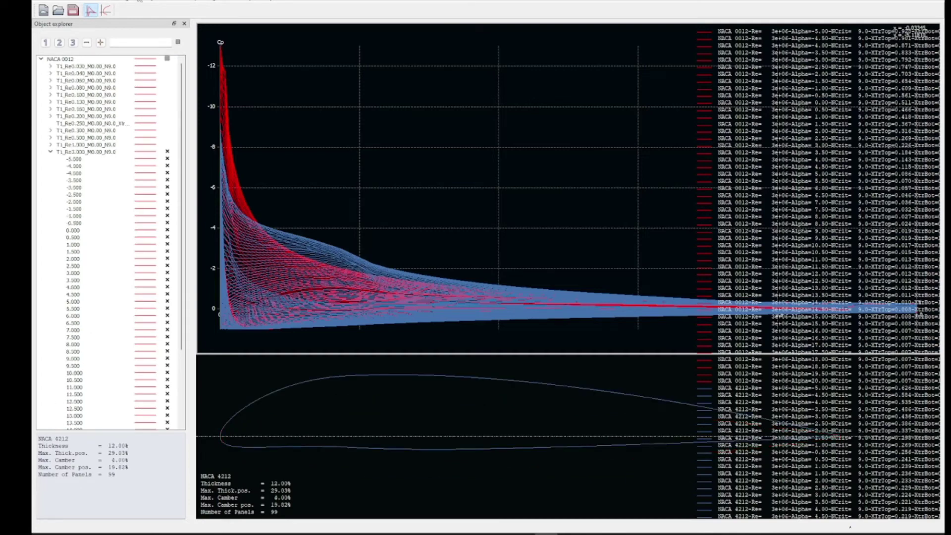
pyautogui.click(162, 2)
pyautogui.click(171, 9)
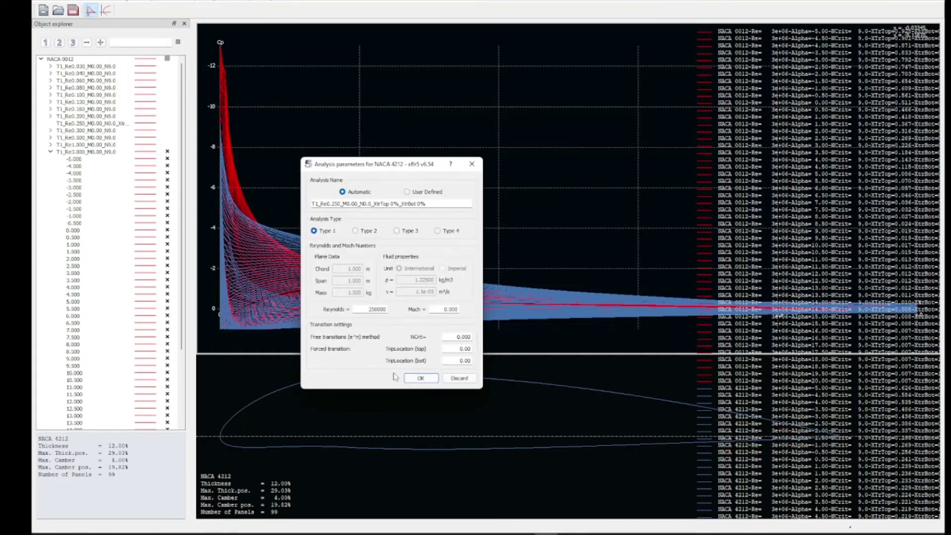
pyautogui.click(416, 379)
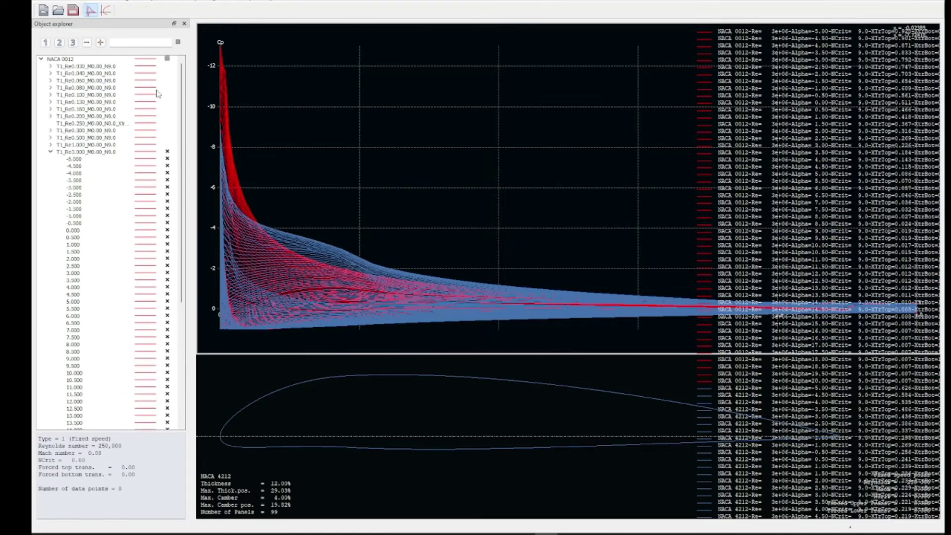
# Step: Select the NACA 0012 T1_Re3.000_M0.00_N9.0 polar in the object explorer
pyautogui.click(41, 59)
pyautogui.press('Down')
pyautogui.press('Down')
pyautogui.press('Down')
pyautogui.press('Down')
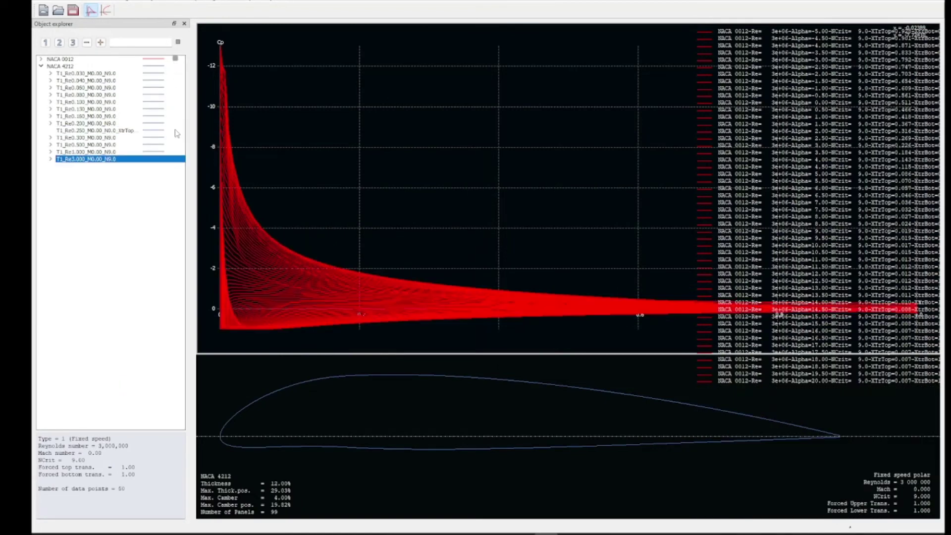
pyautogui.click(41, 59)
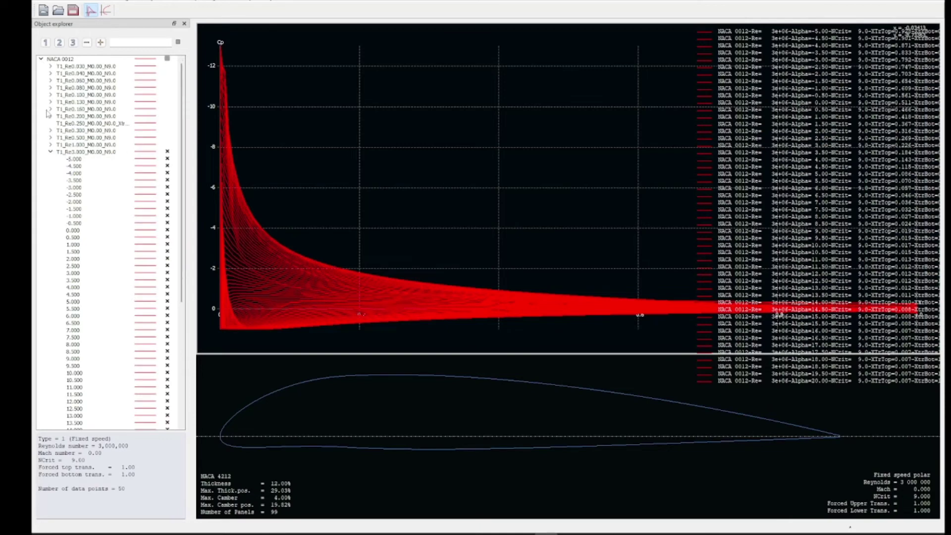
pyautogui.click(52, 154)
pyautogui.click(177, 153)
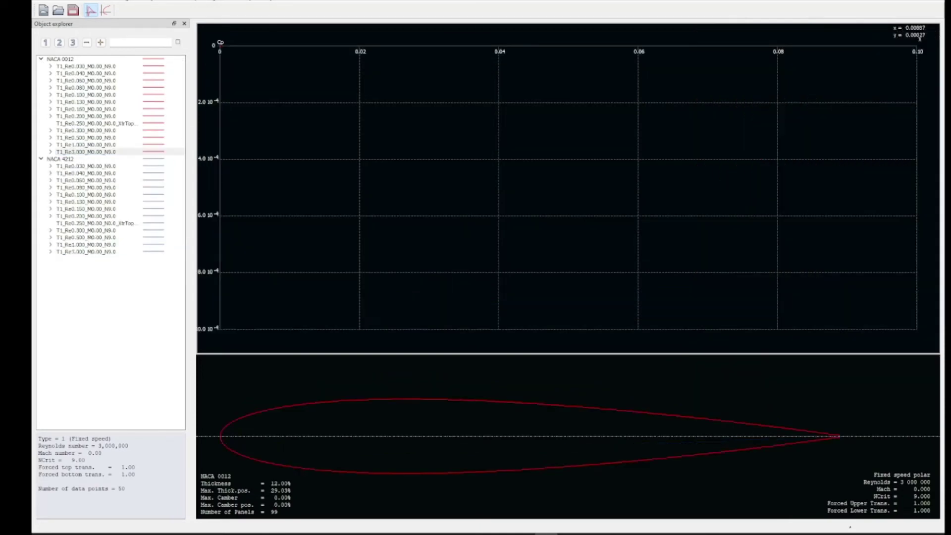
# Step: Run a multi-threaded batch analysis on NACA 0012 and NACA 4212 and view their polar graphs
pyautogui.click(107, 11)
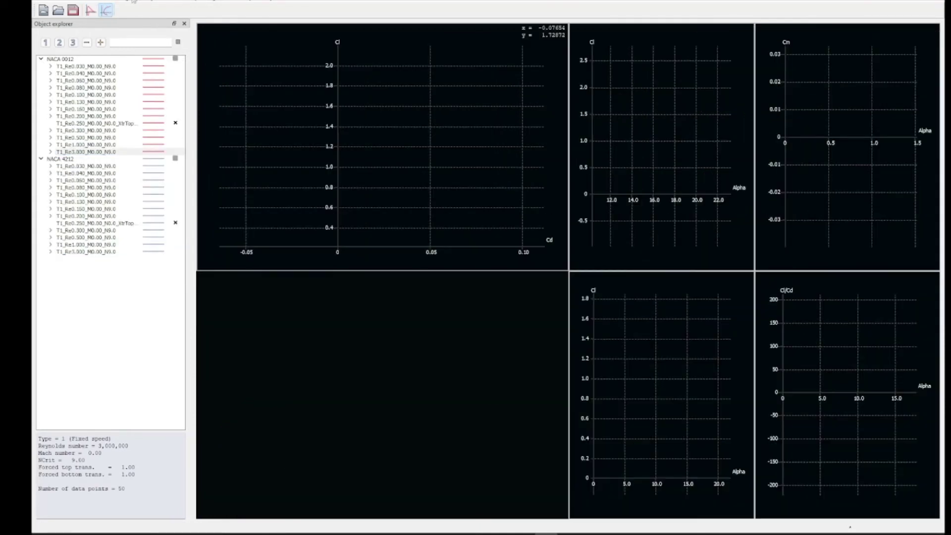
pyautogui.click(140, 2)
pyautogui.click(153, 19)
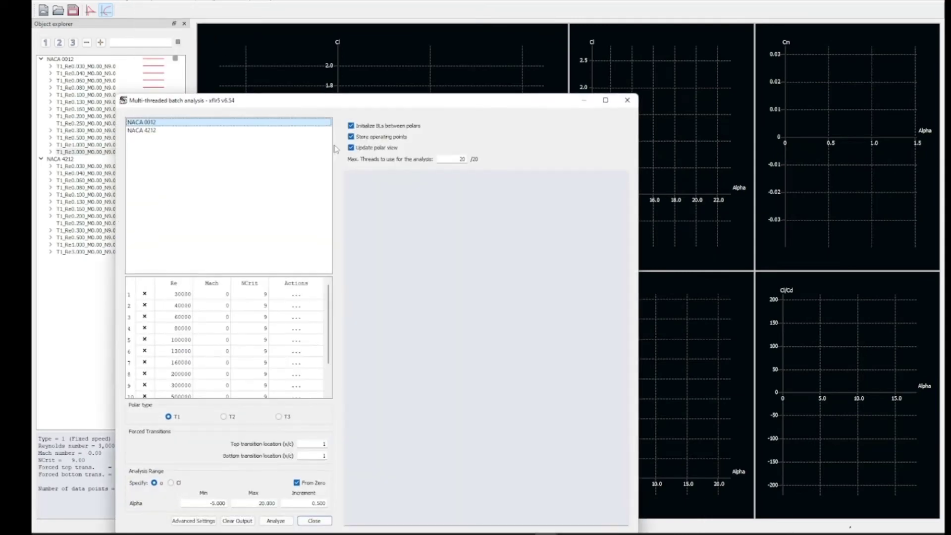
pyautogui.moveTo(351, 102); pyautogui.dragTo(370, 64)
pyautogui.keyDown('shift'); pyautogui.click(242, 93); pyautogui.keyUp('shift')
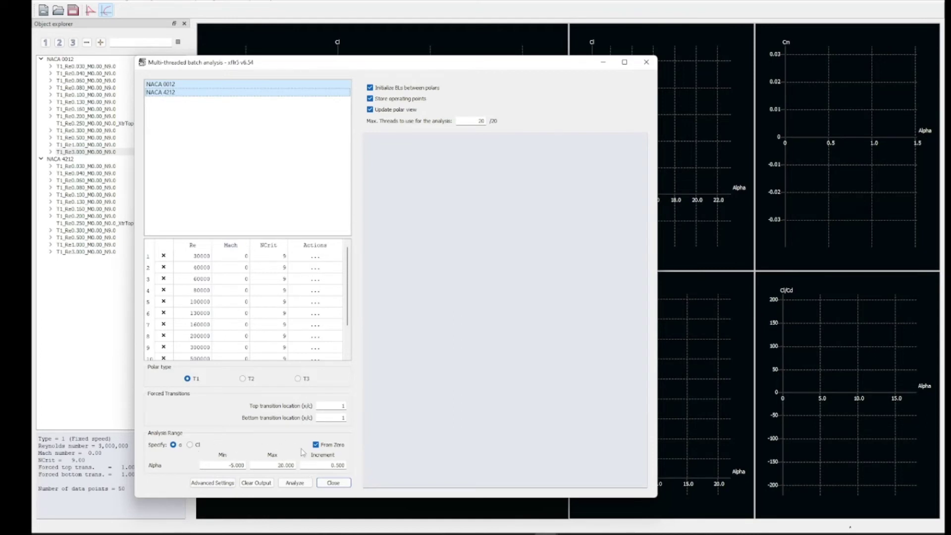
pyautogui.click(302, 487)
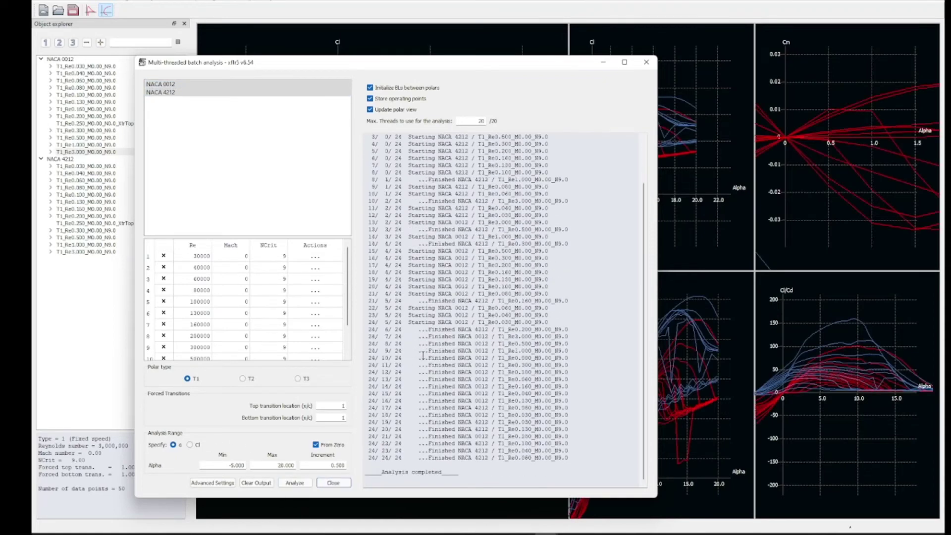
pyautogui.click(334, 483)
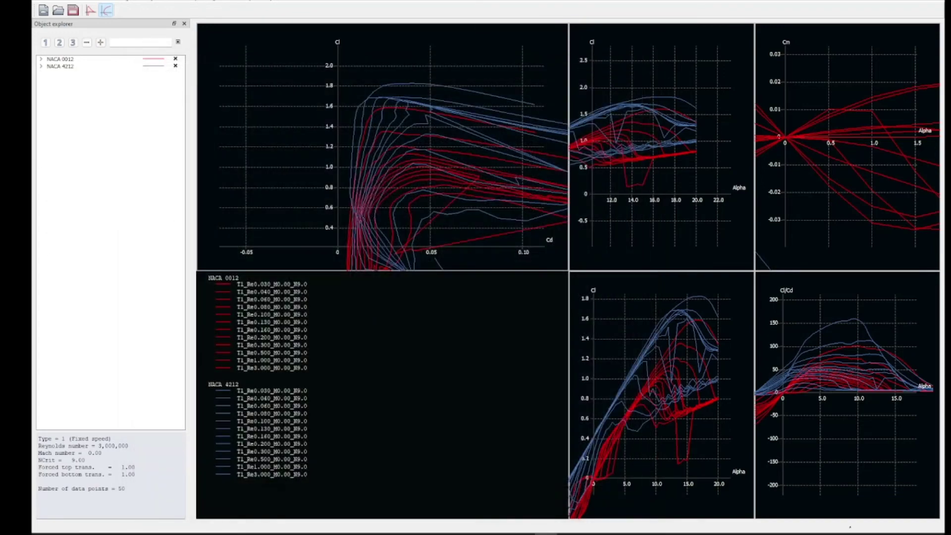
pyautogui.click(41, 59)
# Step: Hide all polars except the T1_Re3.000_M0.00_N9.0 polars of NACA 0012 and NACA 4212
pyautogui.click(41, 159)
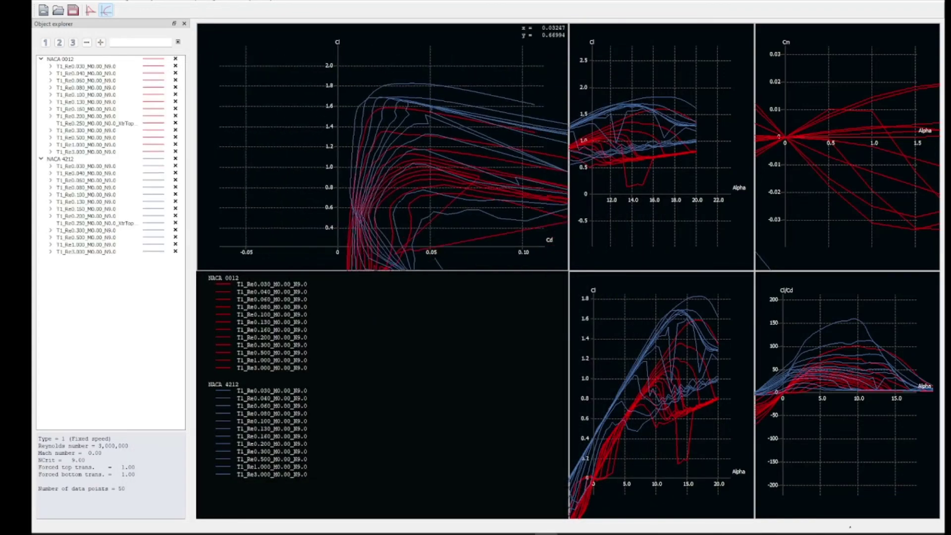
pyautogui.press('r')
pyautogui.press('r')
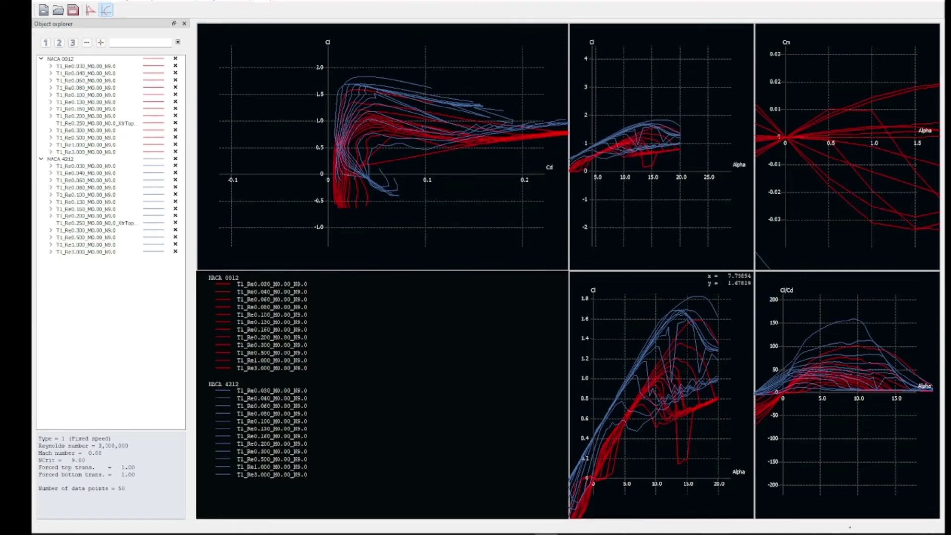
pyautogui.press('r')
pyautogui.press('r')
pyautogui.press('r')
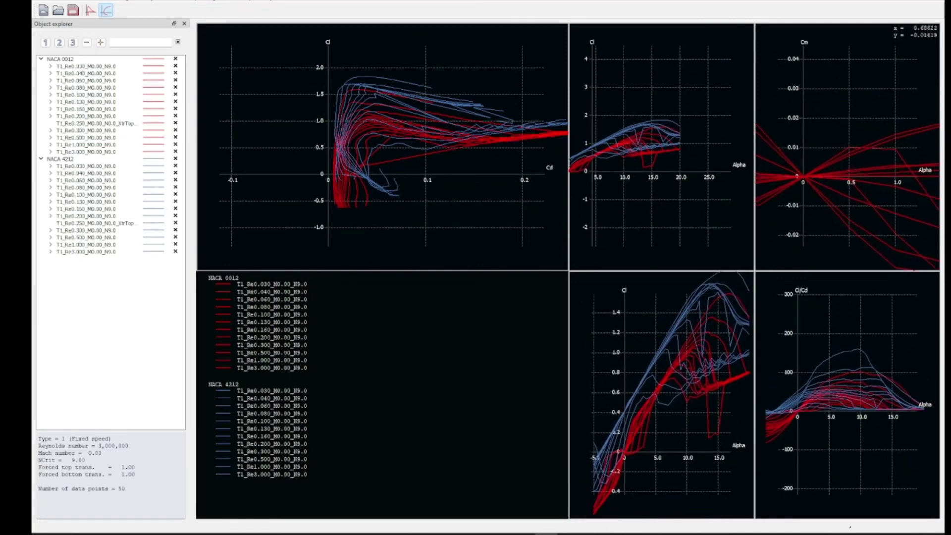
pyautogui.click(175, 60)
pyautogui.click(176, 160)
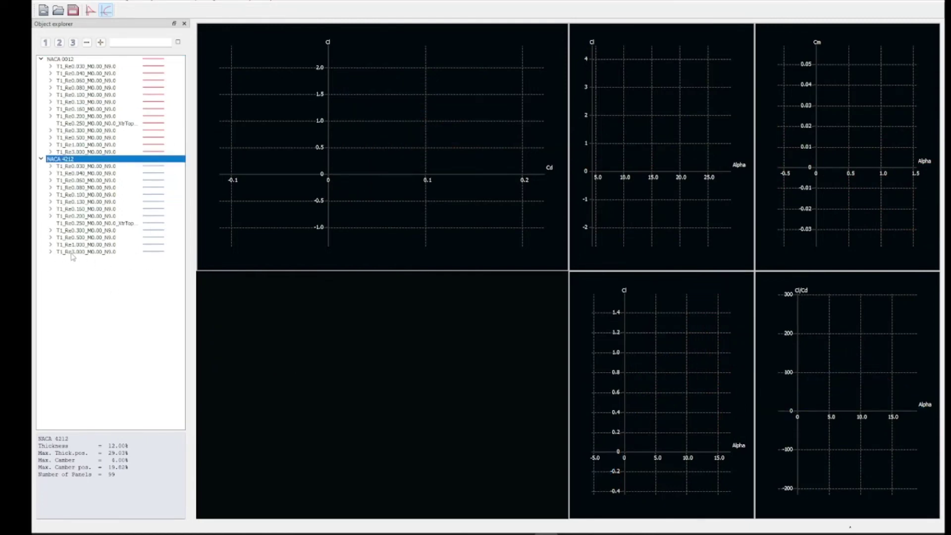
pyautogui.click(175, 251)
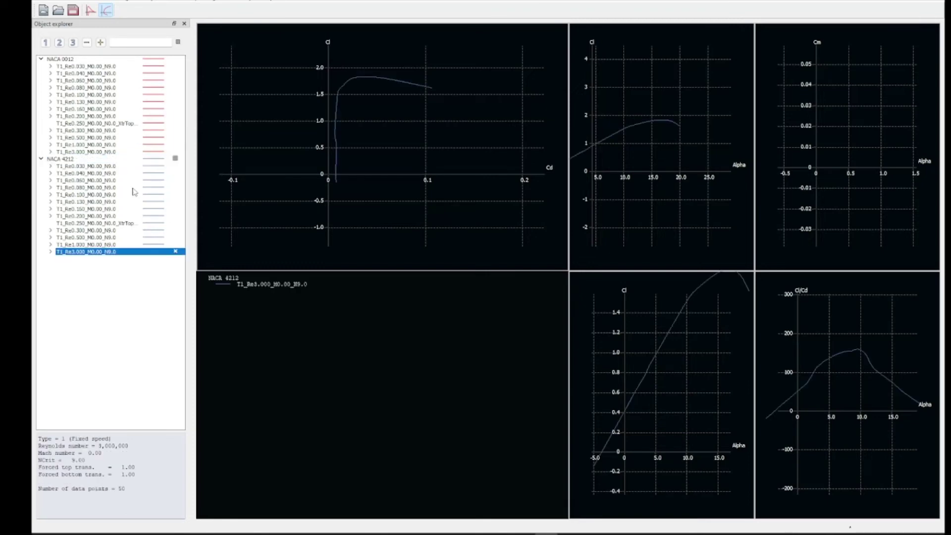
pyautogui.click(175, 152)
pyautogui.moveTo(430, 178); pyautogui.dragTo(456, 207)
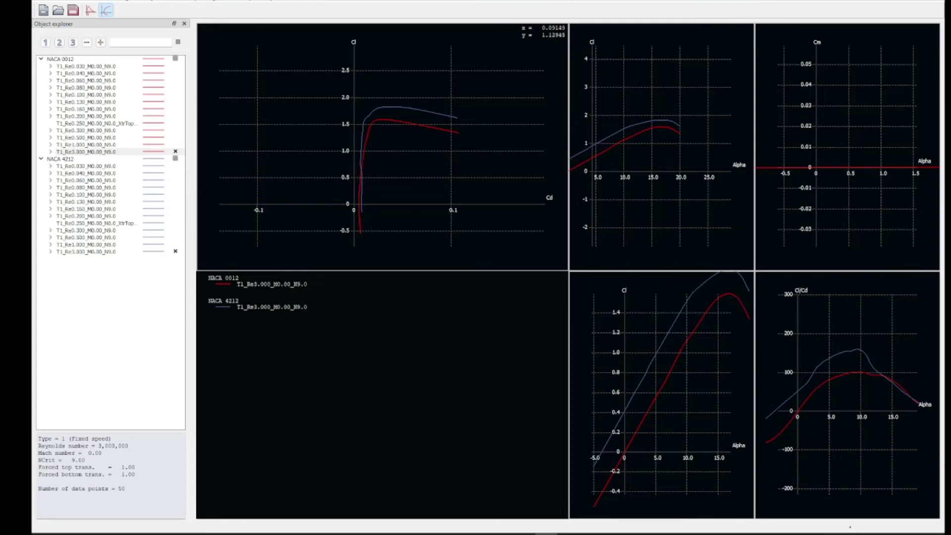
# Step: Pan and zoom into the Cl–Cd polar curves
pyautogui.moveTo(379, 110); pyautogui.dragTo(439, 130)
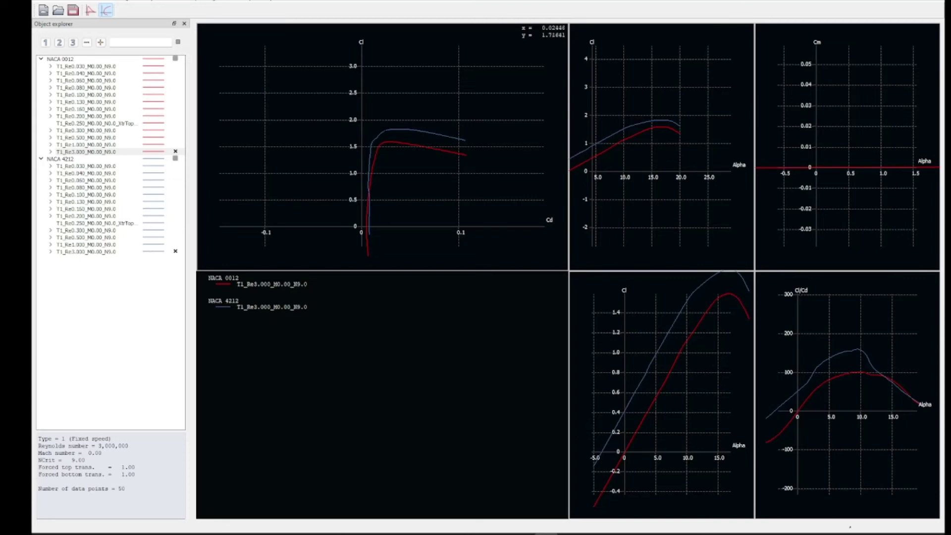
pyautogui.scroll(6, 389, 142)
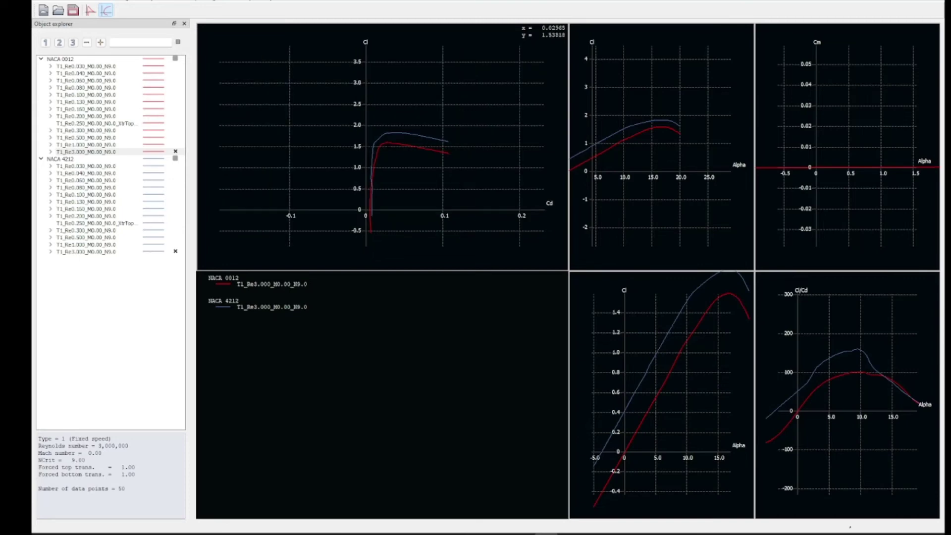
pyautogui.scroll(2, 391, 145)
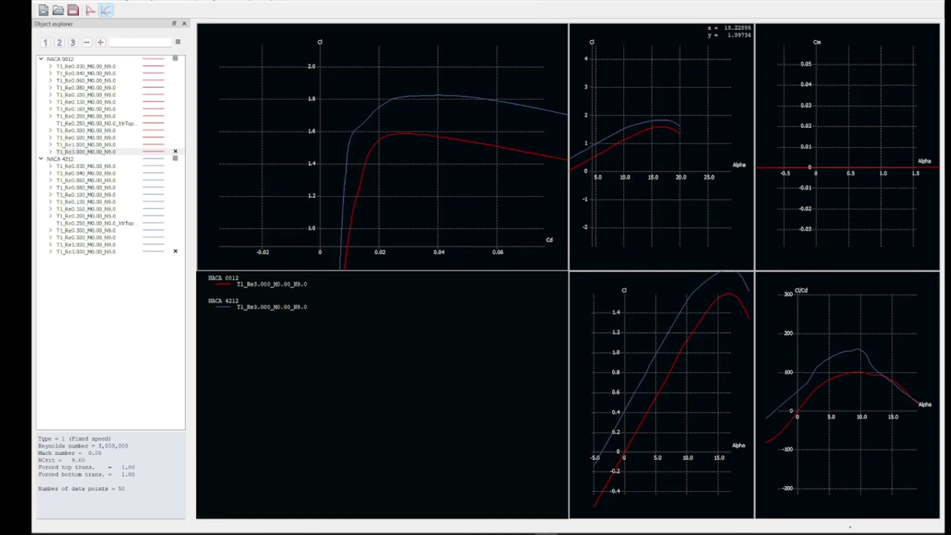
# Step: Zoom the Cl–Alpha graph in on the stall region near alpha 15–20
pyautogui.moveTo(595, 196); pyautogui.dragTo(654, 158)
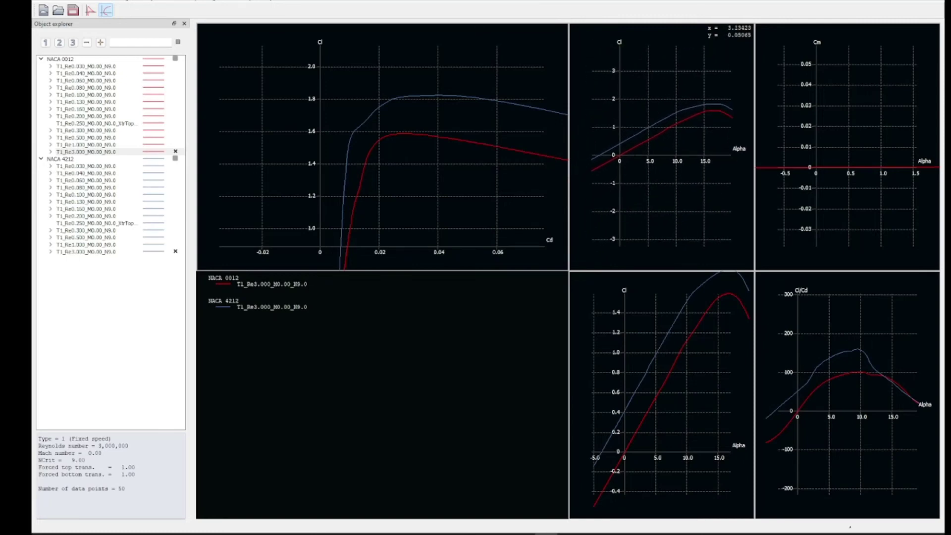
pyautogui.scroll(5, 644, 160)
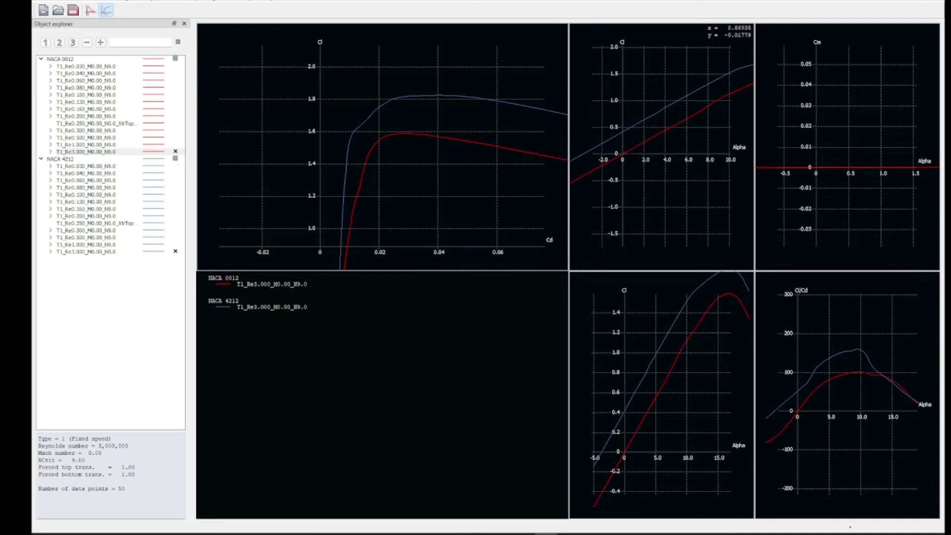
pyautogui.scroll(3, 671, 151)
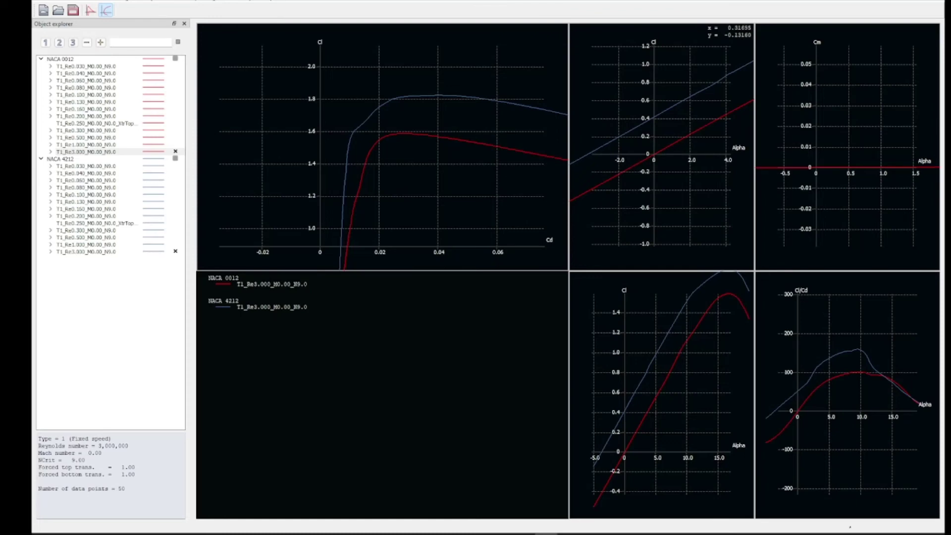
pyautogui.moveTo(674, 105); pyautogui.dragTo(663, 148)
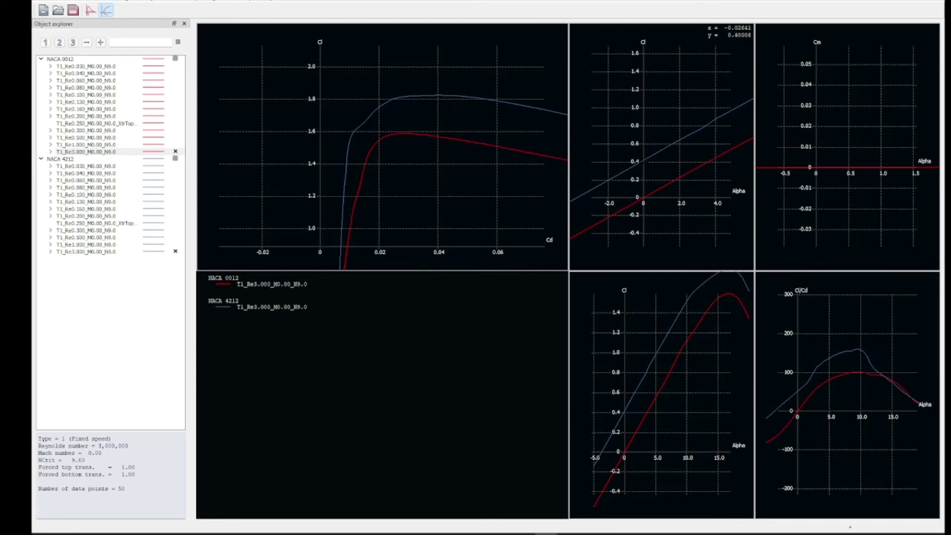
pyautogui.moveTo(713, 163); pyautogui.dragTo(659, 194)
pyautogui.moveTo(748, 164)
pyautogui.mouseDown()
pyautogui.moveTo(724, 178)
pyautogui.moveTo(735, 170)
pyautogui.mouseUp()
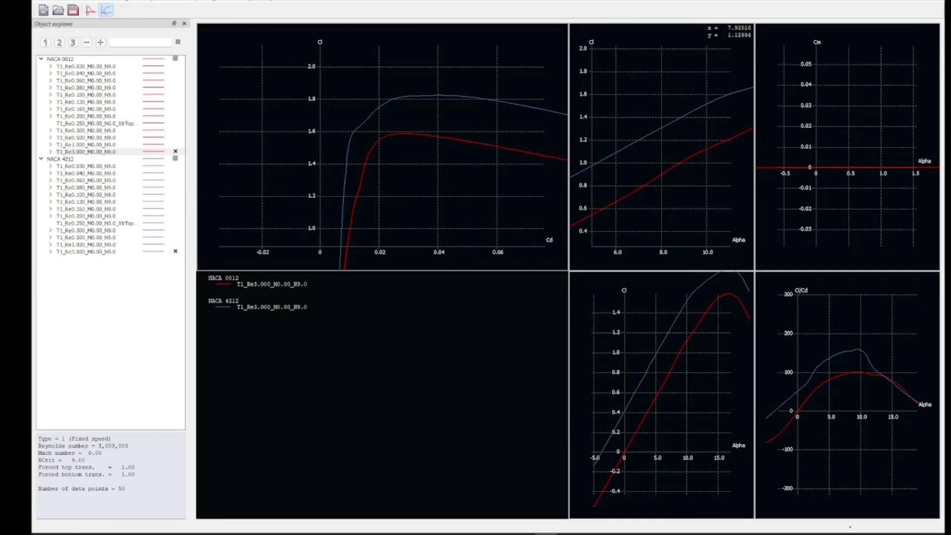
pyautogui.moveTo(735, 170); pyautogui.dragTo(638, 166)
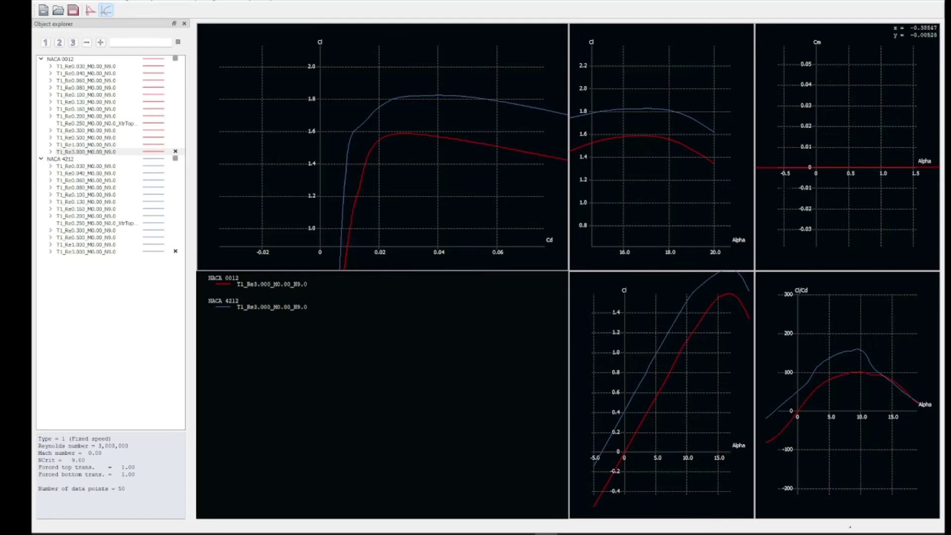
# Step: Adjust the Cm graph, recenter Cl–Alpha with alpha 0 visible, then show the Cp view
pyautogui.moveTo(826, 150); pyautogui.dragTo(821, 155)
pyautogui.scroll(-5, 821, 155)
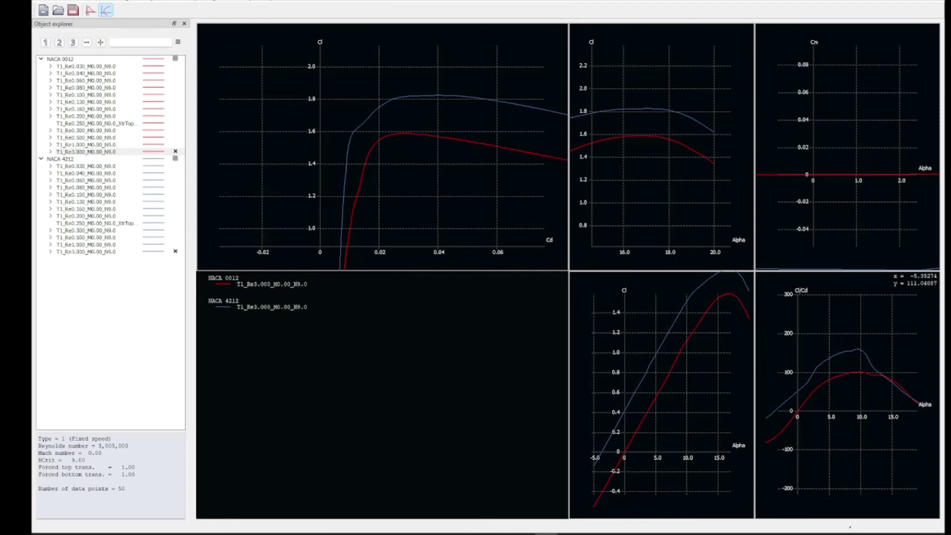
pyautogui.moveTo(664, 207); pyautogui.dragTo(717, 150)
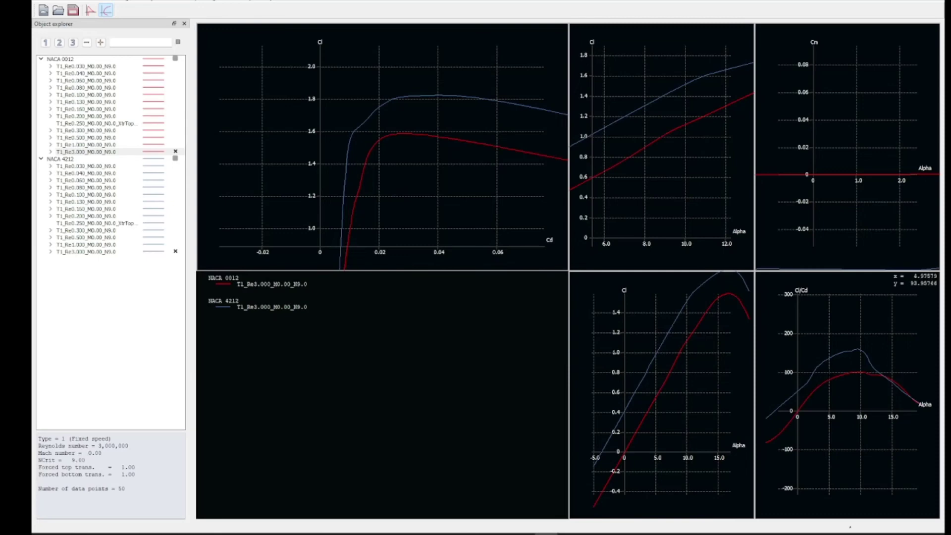
pyautogui.moveTo(583, 144); pyautogui.dragTo(649, 144)
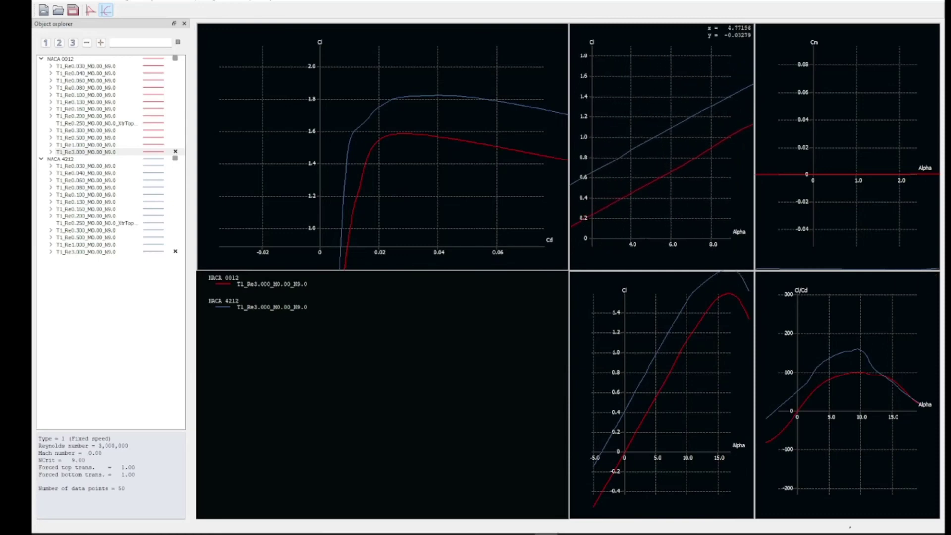
pyautogui.scroll(-8, 650, 144)
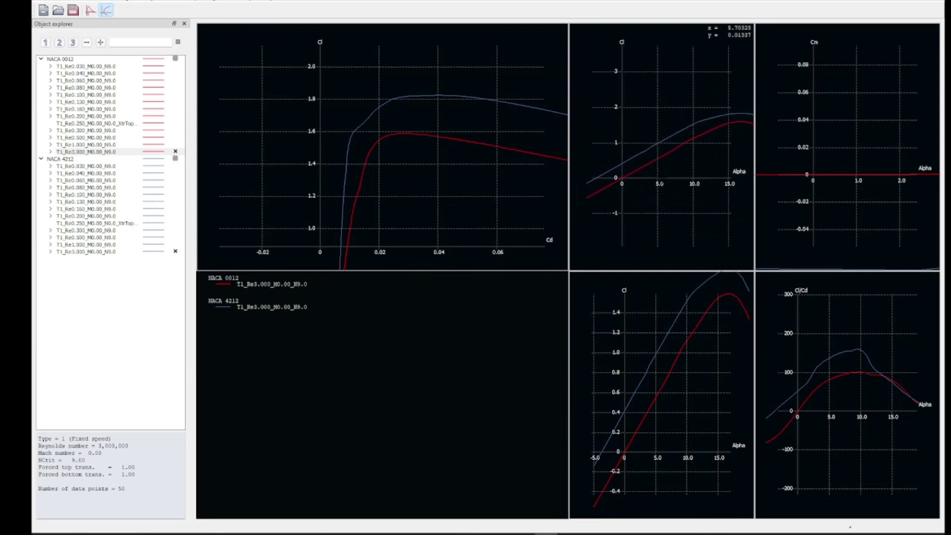
pyautogui.moveTo(733, 110); pyautogui.dragTo(711, 112)
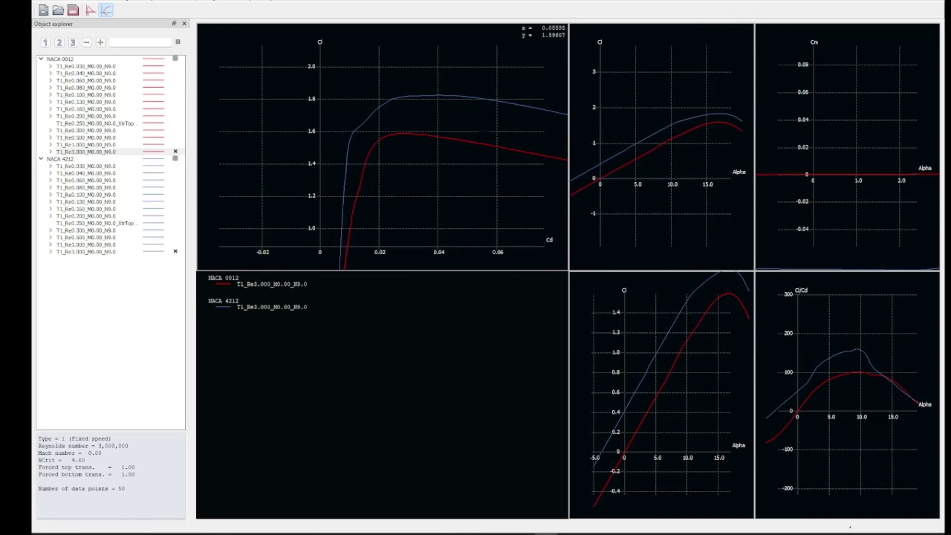
pyautogui.click(90, 10)
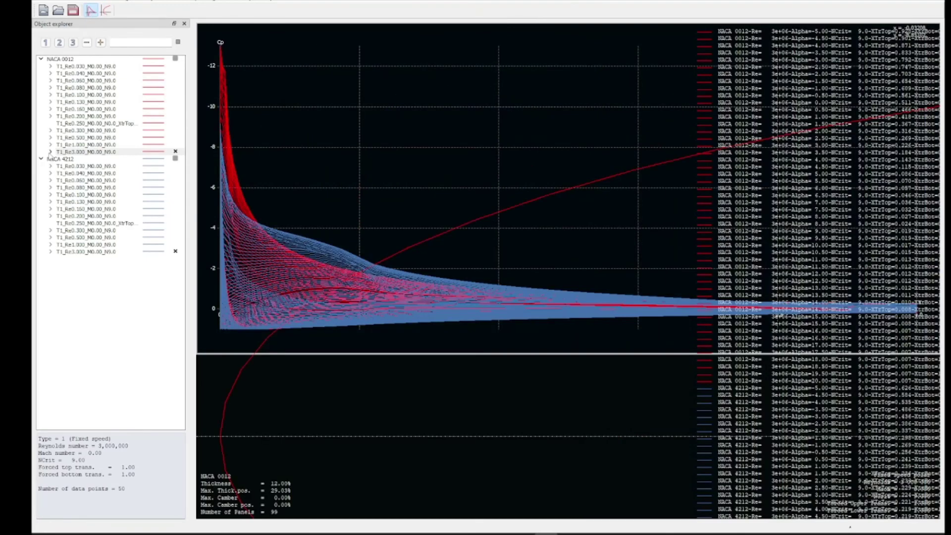
# Step: Show only the alpha 20 Cp curves of the NACA 0012 and NACA 4212 Re3.000 polars
pyautogui.click(50, 152)
pyautogui.click(167, 151)
pyautogui.scroll(-9, 119, 275)
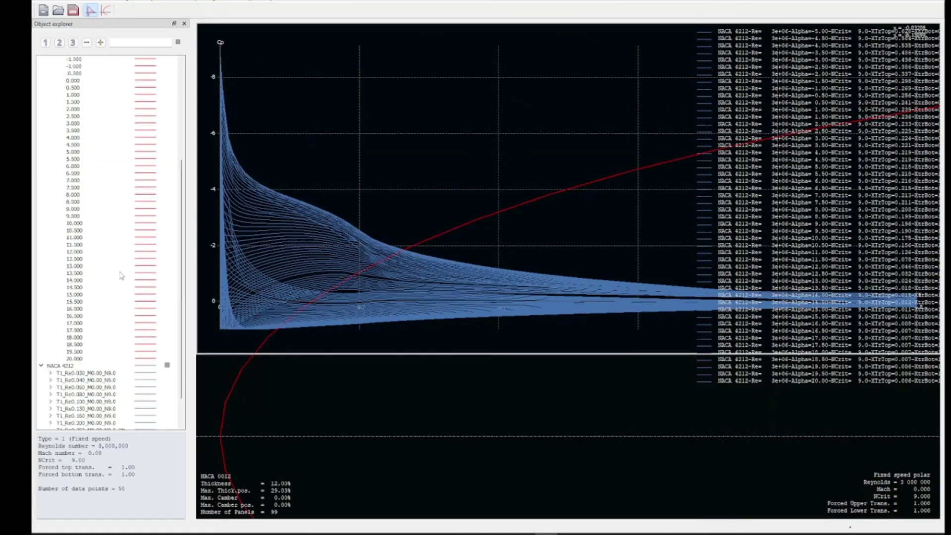
pyautogui.click(168, 323)
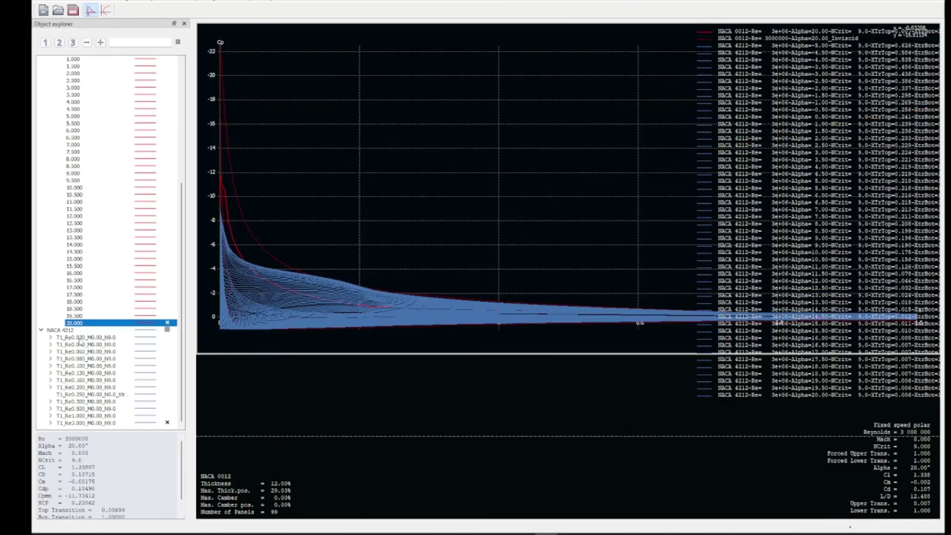
pyautogui.click(50, 422)
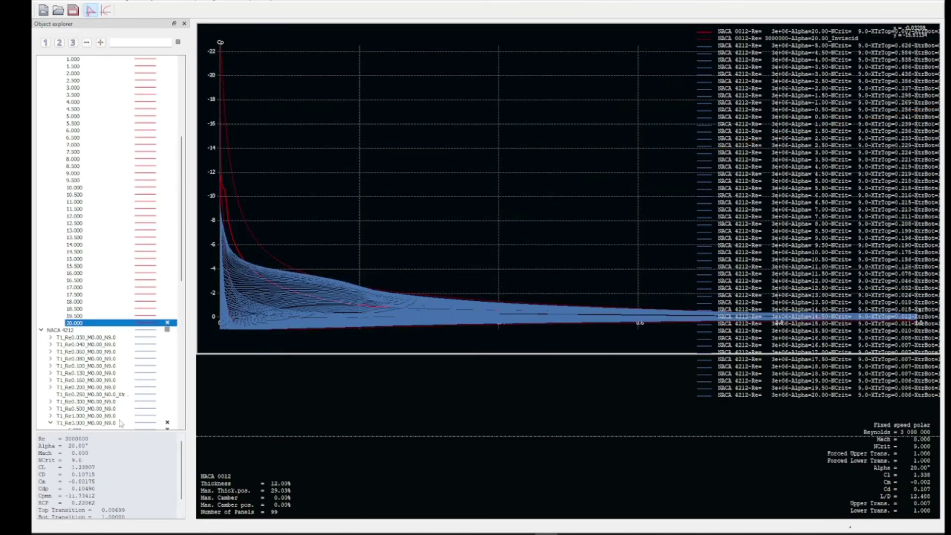
pyautogui.scroll(-7, 109, 416)
pyautogui.click(167, 272)
pyautogui.scroll(-10, 168, 277)
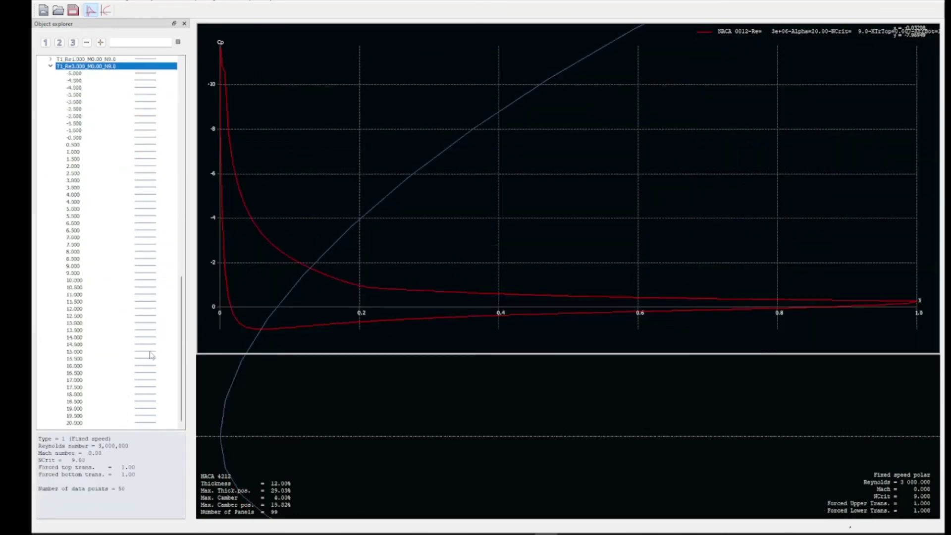
pyautogui.click(168, 423)
pyautogui.moveTo(276, 272); pyautogui.dragTo(398, 290)
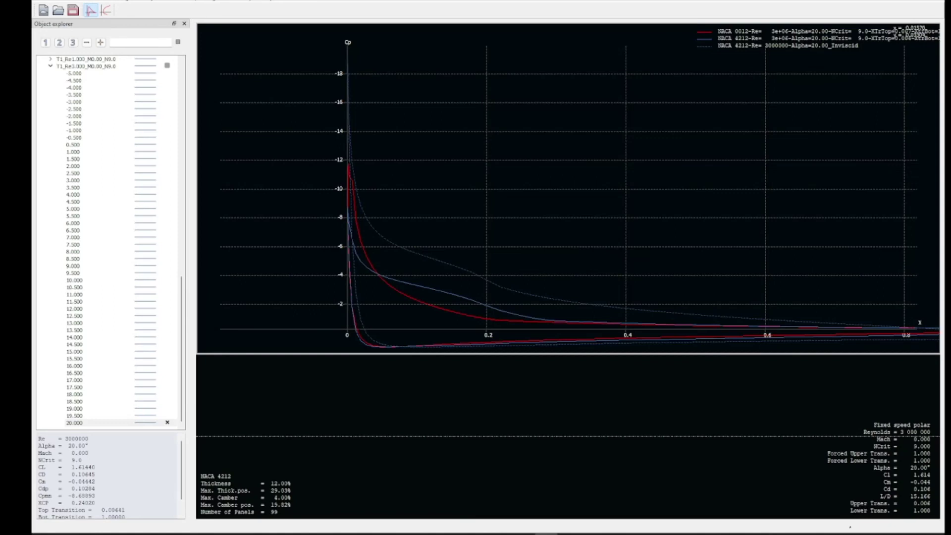
# Step: Pan and zoom the Cp plot onto the leading edge, about x -0.1 to 0.3
pyautogui.moveTo(387, 346); pyautogui.dragTo(382, 298)
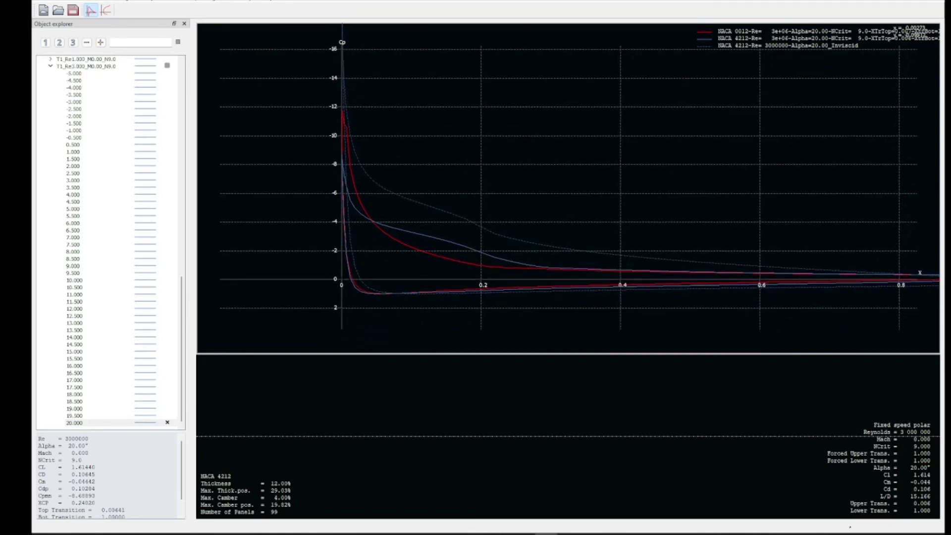
pyautogui.moveTo(356, 114); pyautogui.dragTo(367, 171)
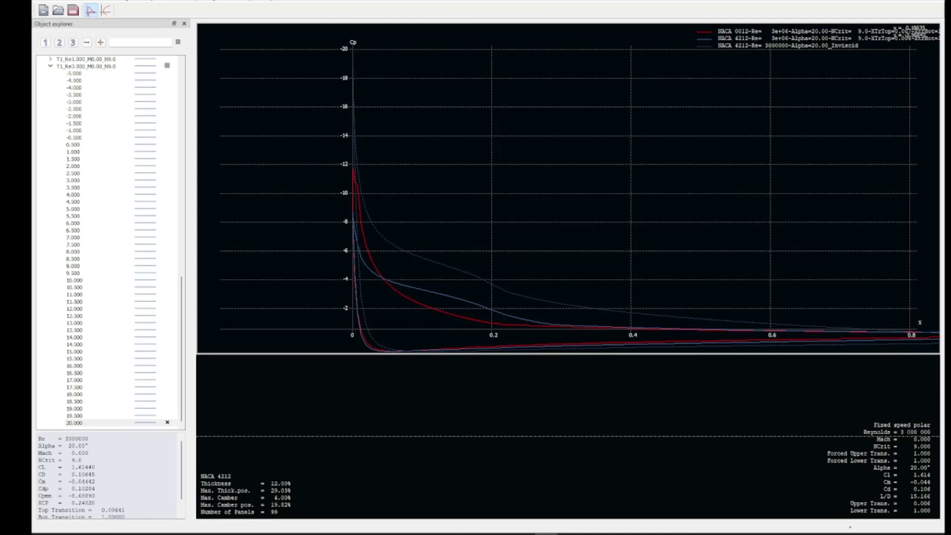
pyautogui.scroll(3, 449, 199)
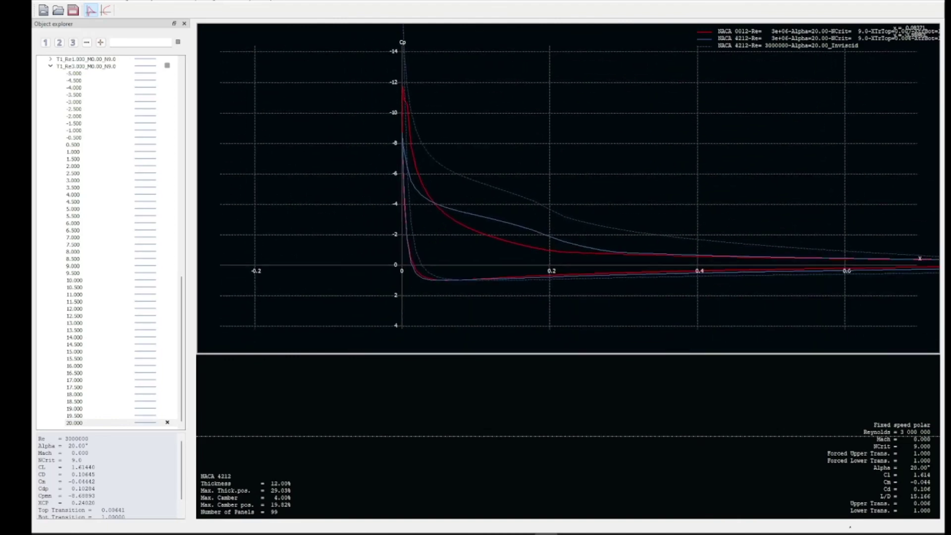
pyautogui.scroll(4, 435, 195)
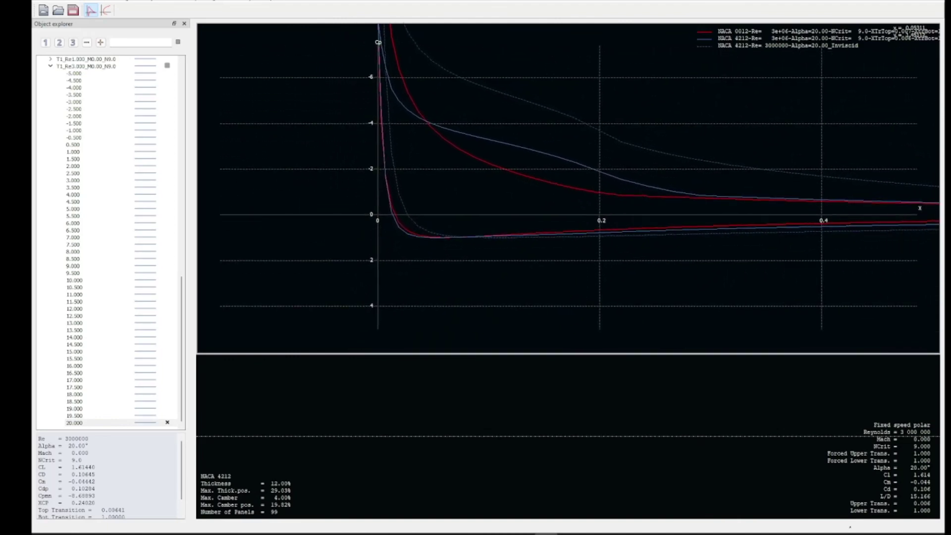
pyautogui.doubleClick(415, 243)
pyautogui.click(496, 305)
pyautogui.scroll(1, 605, 188)
pyautogui.scroll(3, 390, 252)
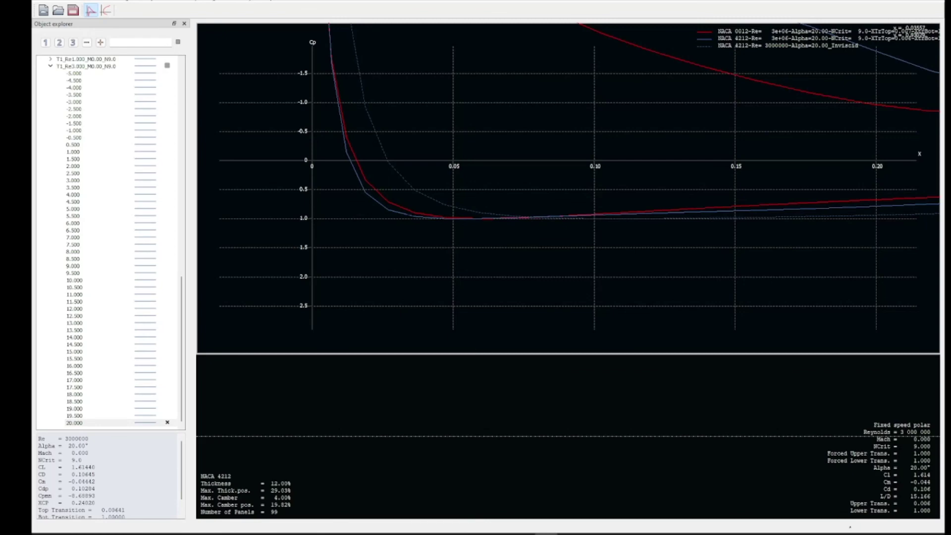
pyautogui.scroll(-5, 568, 188)
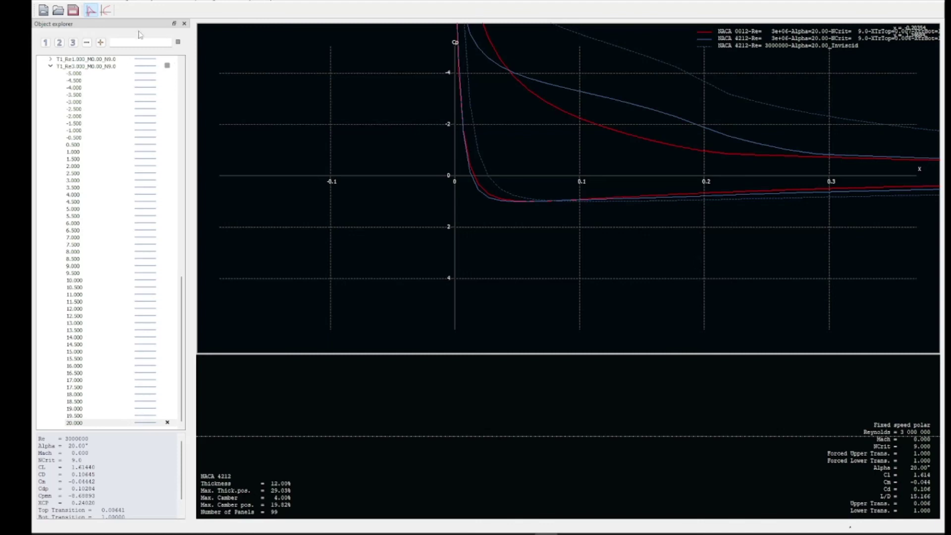
# Step: Switch xflr5 to Direct Foil Design and bring the Airfoil Tools search results forward
pyautogui.click(80, 2)
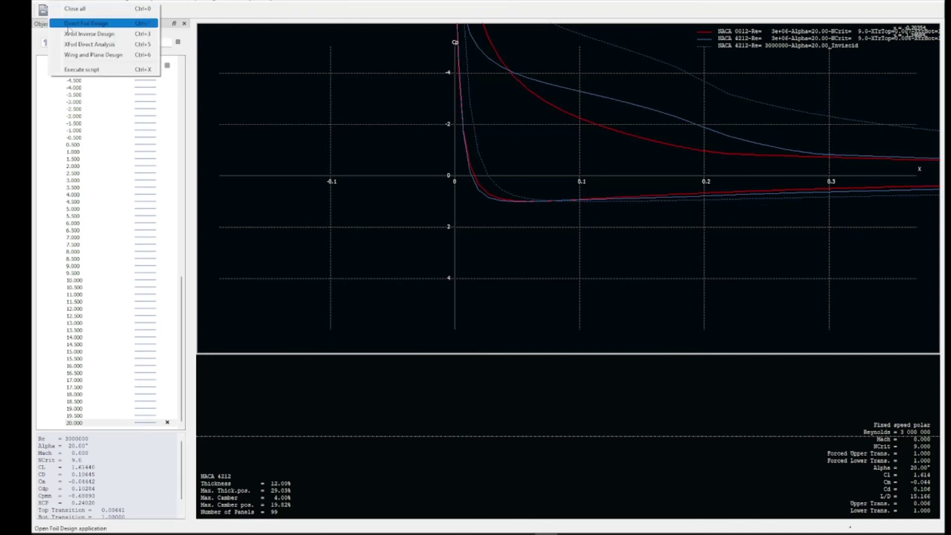
pyautogui.click(72, 23)
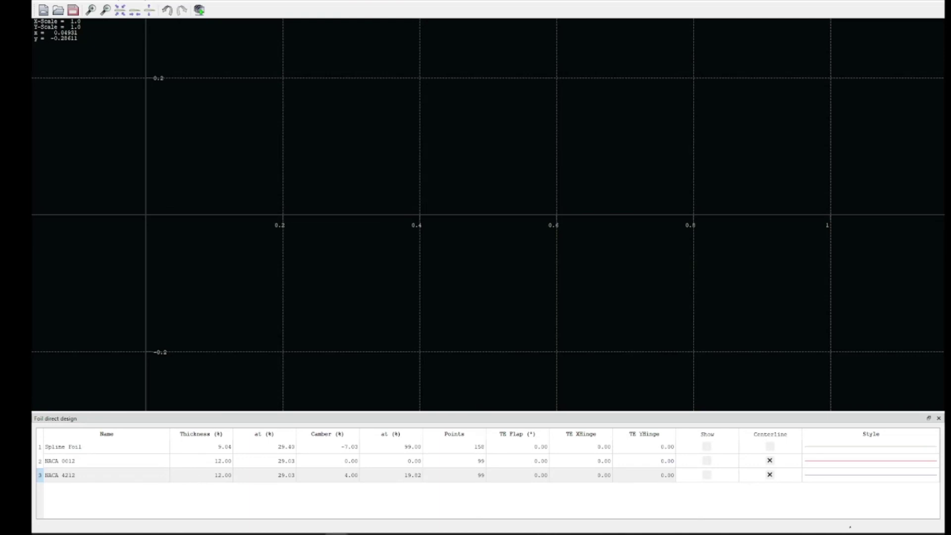
pyautogui.hotkey('alt', 'Tab')
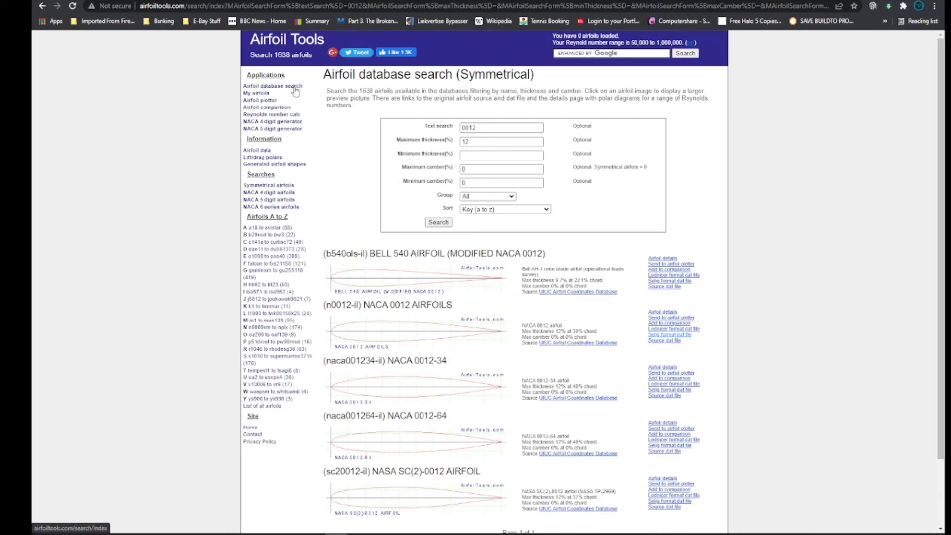
# Step: Review the 0012 search text and maximum thickness 12 search criteria
pyautogui.moveTo(476, 128); pyautogui.dragTo(471, 127)
pyautogui.doubleClick(482, 139)
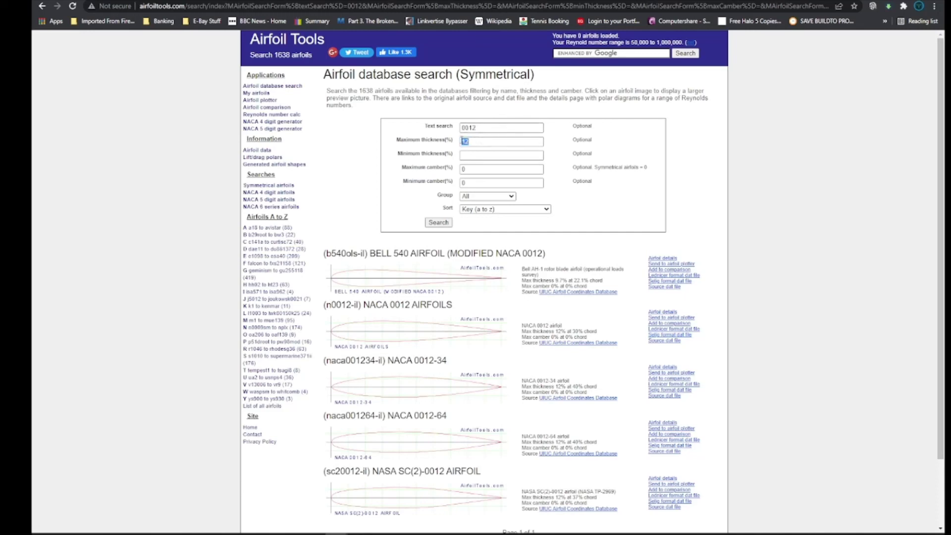
pyautogui.click(470, 169)
pyautogui.scroll(-3, 407, 231)
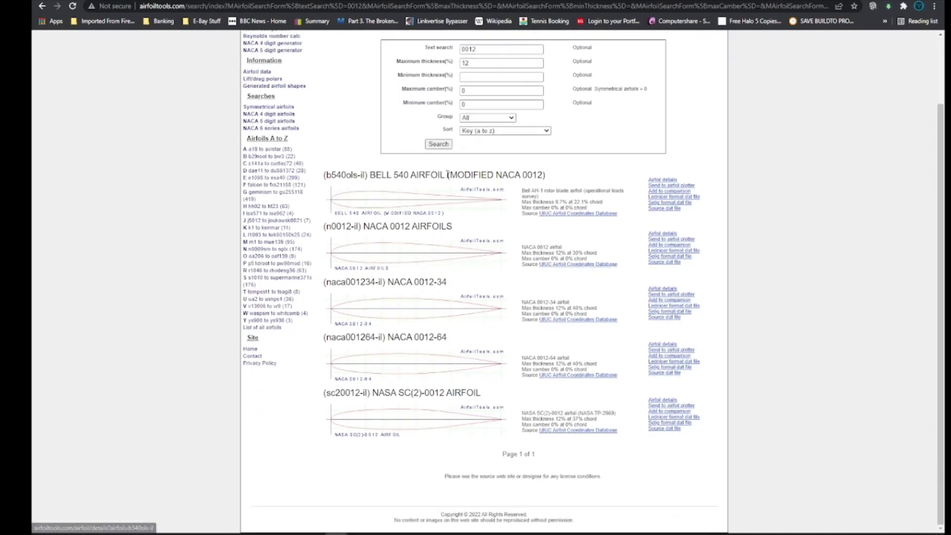
pyautogui.scroll(3, 413, 169)
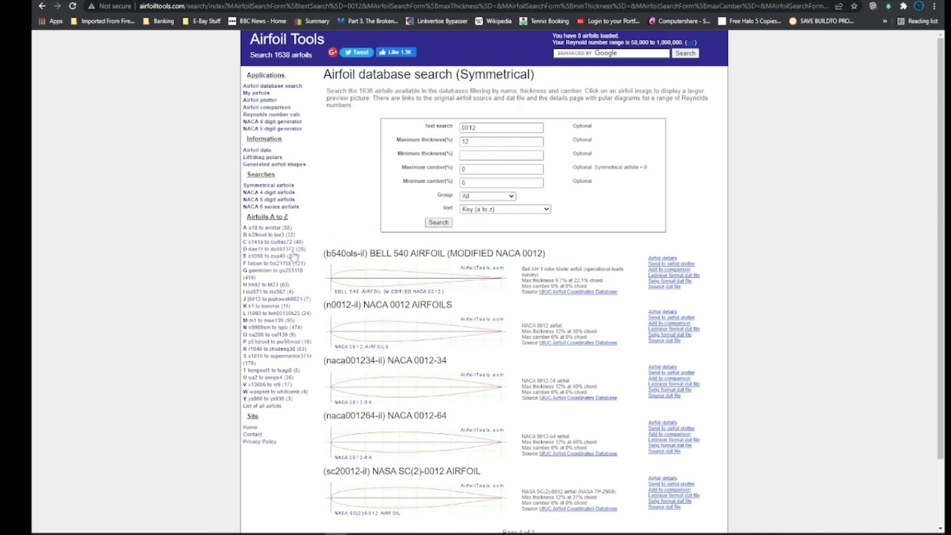
pyautogui.scroll(-2, 295, 254)
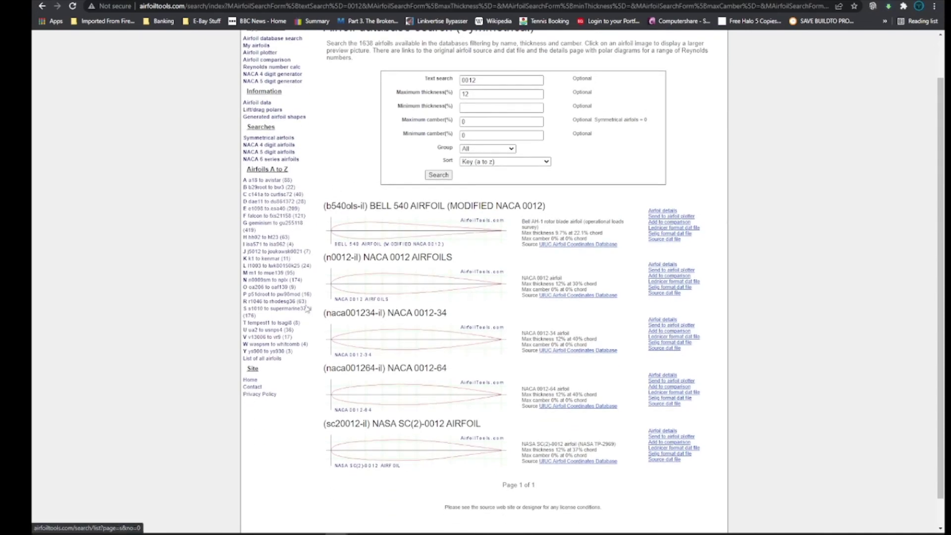
# Step: Open the S-series list and the S1221 w/o flap source dat file
pyautogui.click(270, 308)
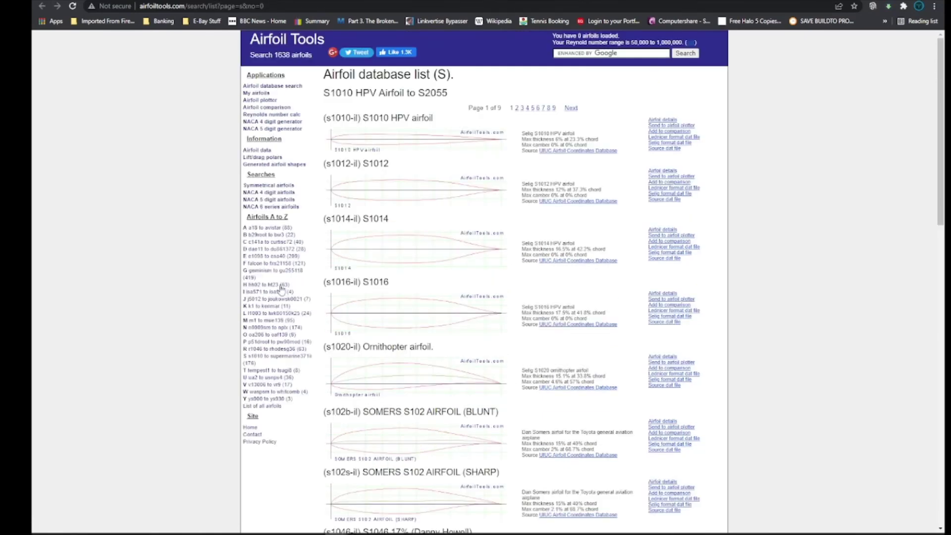
pyautogui.scroll(-4, 375, 280)
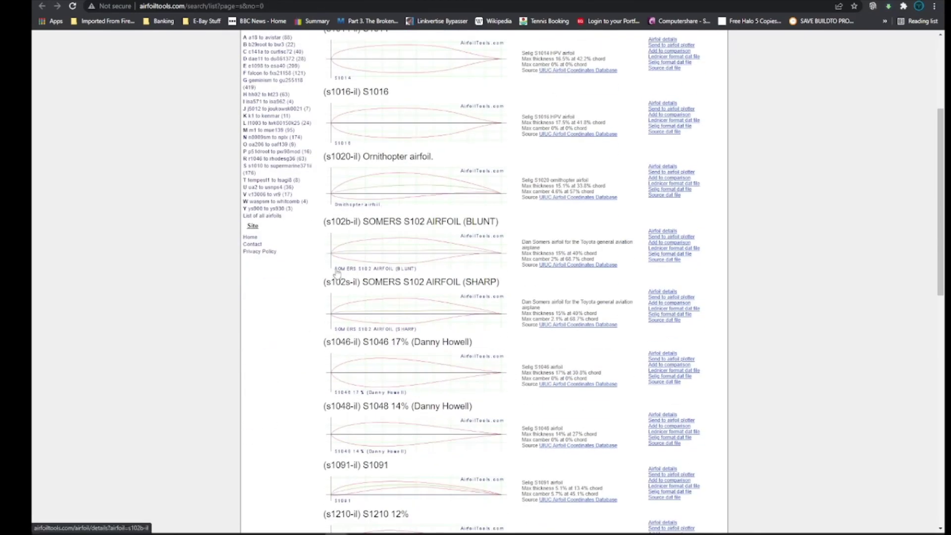
pyautogui.scroll(-7, 337, 272)
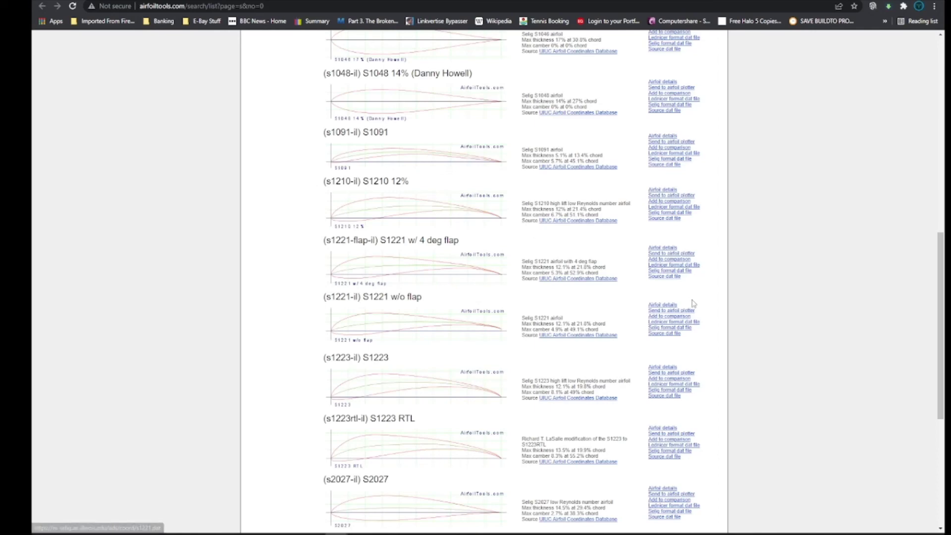
pyautogui.click(662, 276)
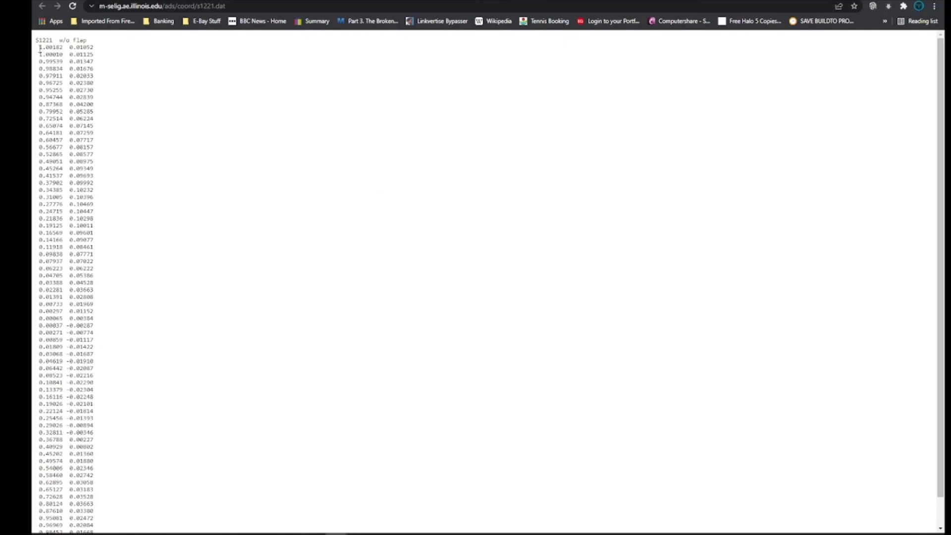
# Step: Skim the s1221.dat coordinates, then return to xflr5 and show NACA 4212 on the plot
pyautogui.moveTo(37, 46); pyautogui.dragTo(98, 63)
pyautogui.scroll(-1, 83, 154)
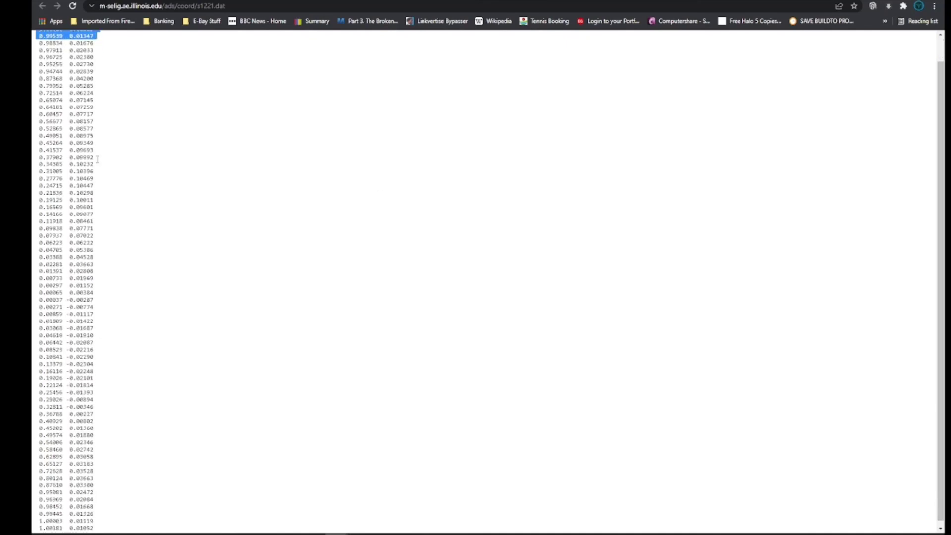
pyautogui.scroll(1, 97, 115)
pyautogui.click(124, 91)
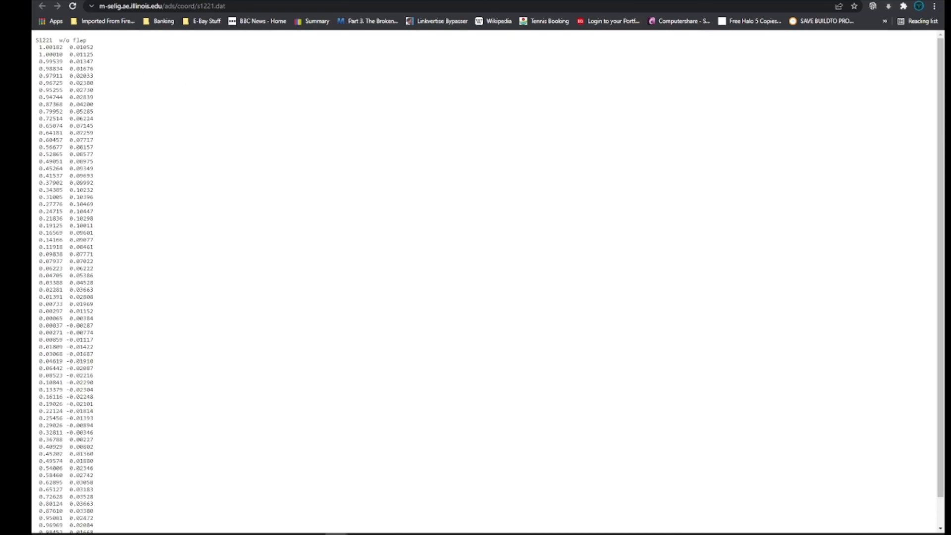
pyautogui.hotkey('alt', 'Tab')
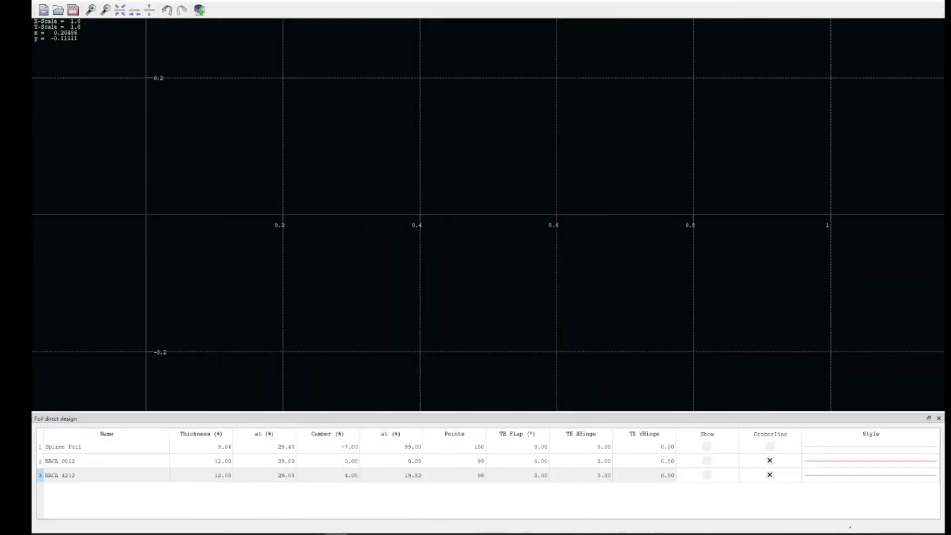
pyautogui.click(706, 474)
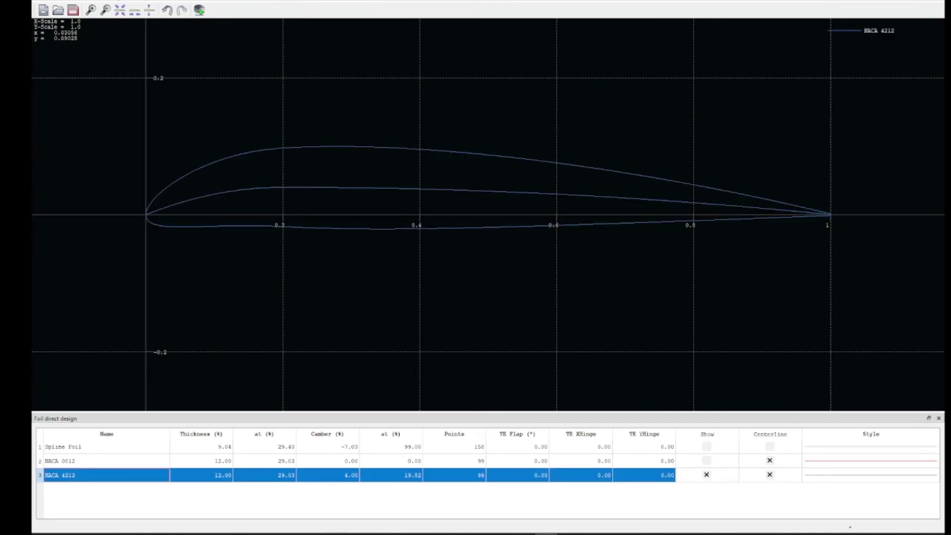